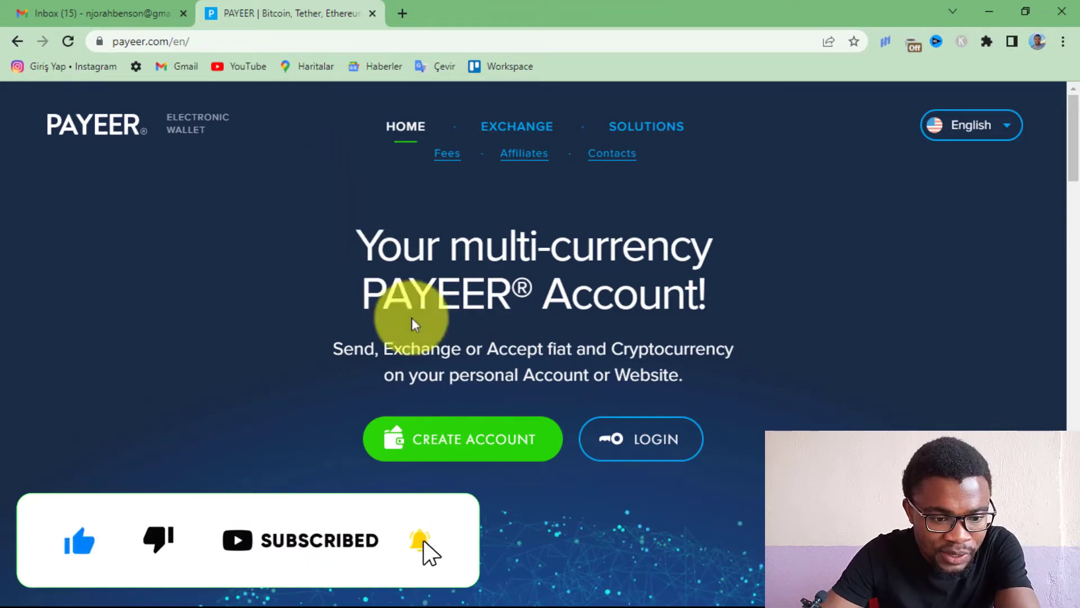
- Register a new Payeer account with your Gmail address to get a confirmation code emailed
left_click(466, 446)
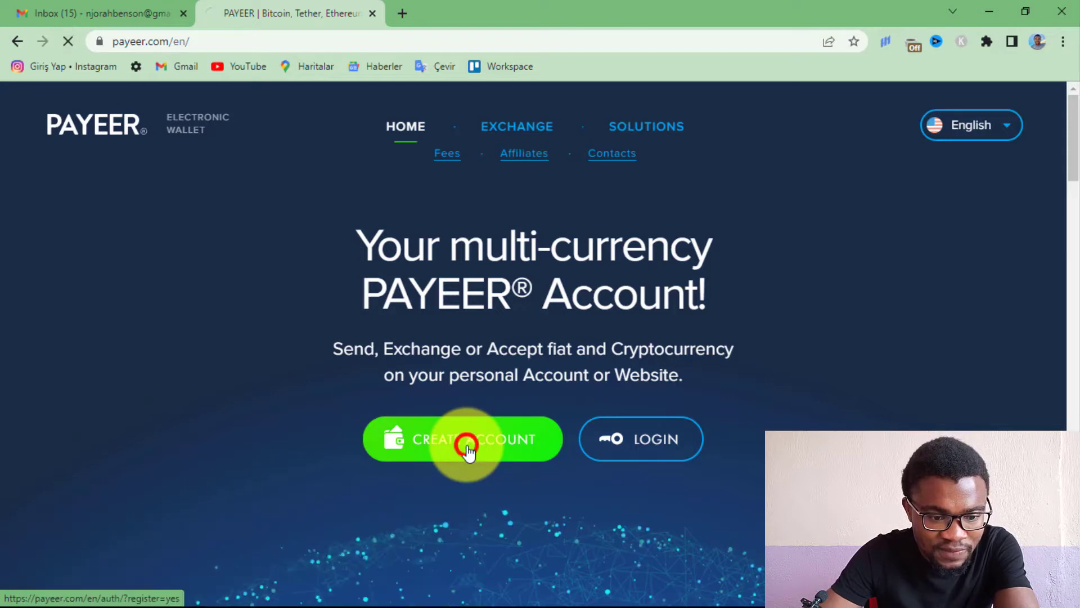
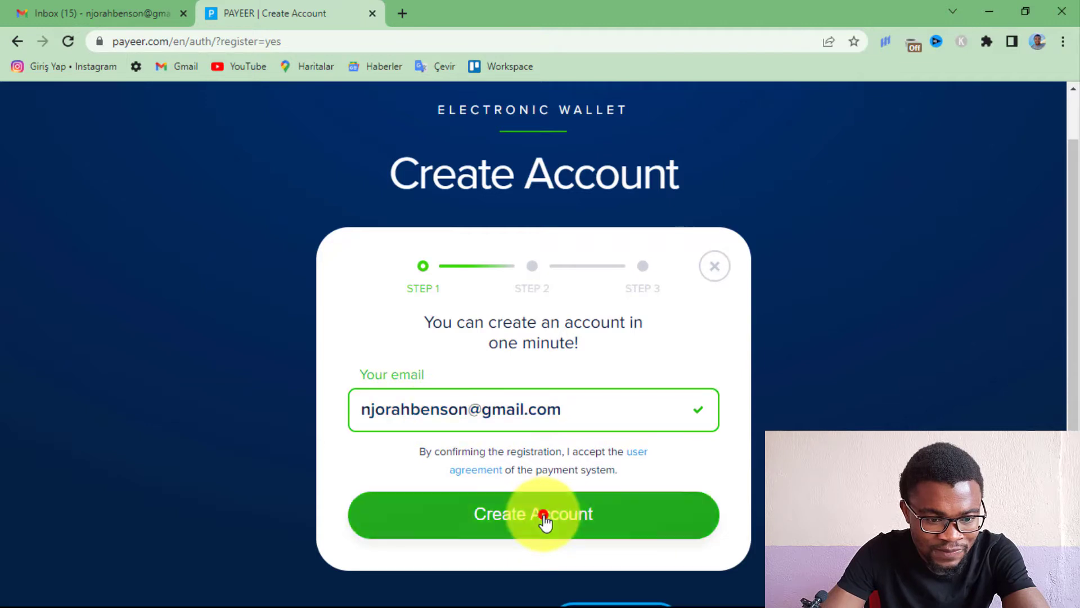
left_click(545, 516)
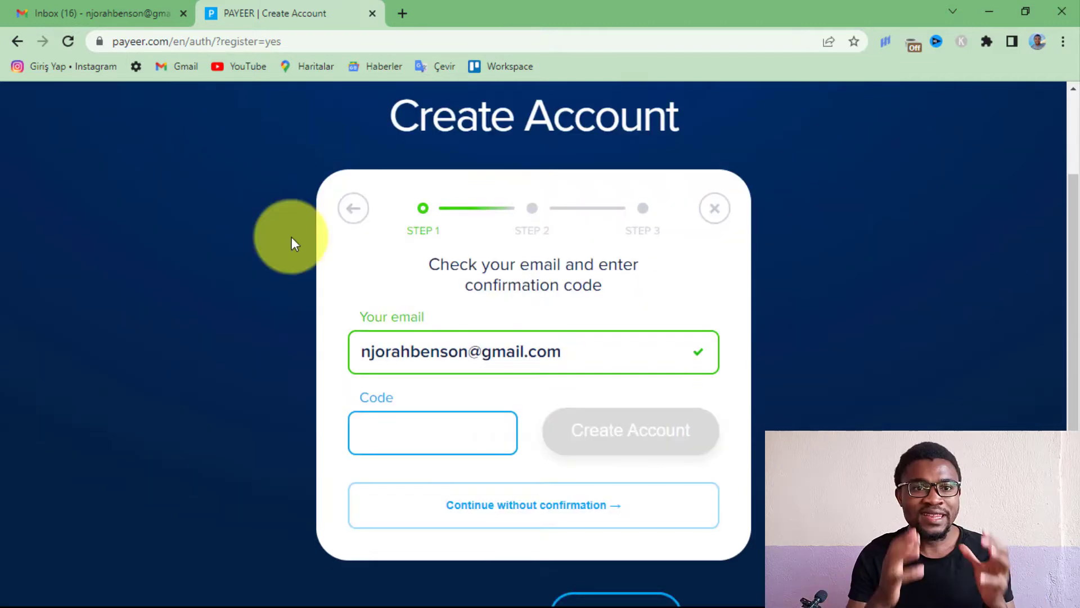
left_click(112, 12)
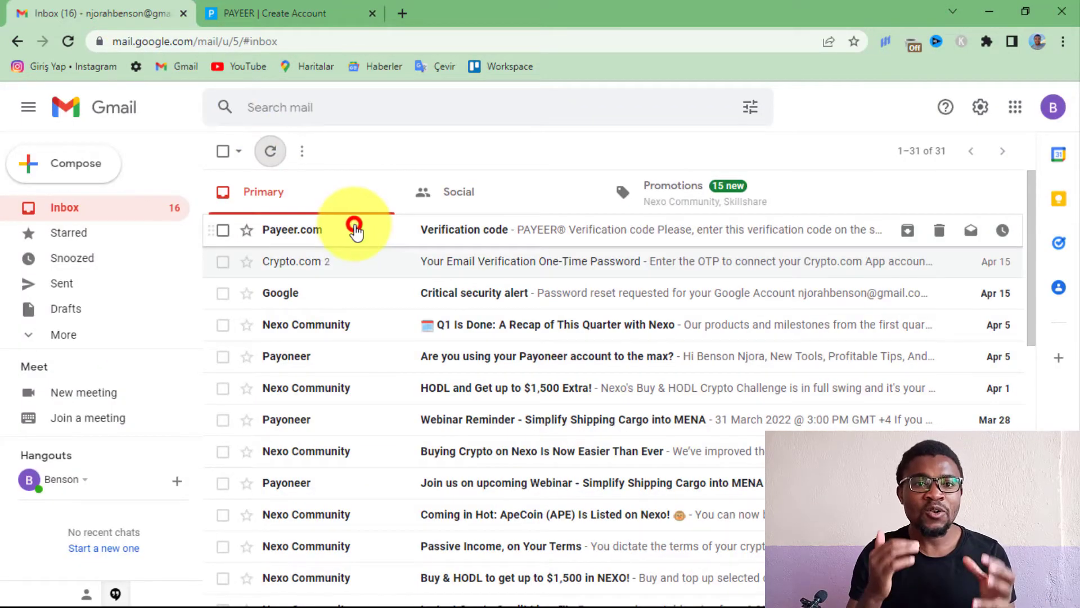
- Copy the code from Payeer's verification email in Gmail and return to the Payeer form
left_click(355, 229)
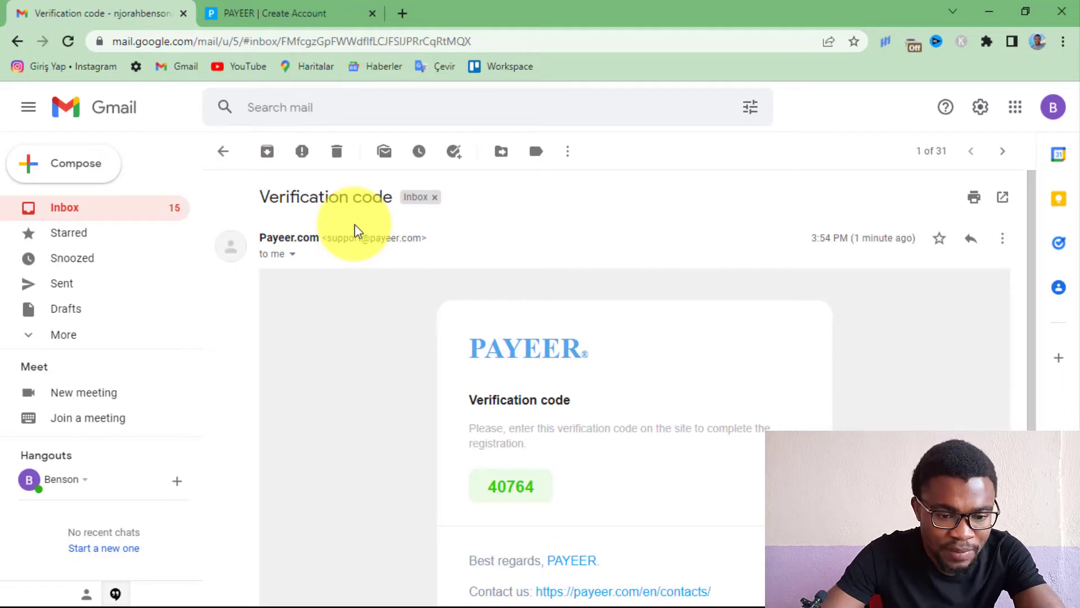
left_click_drag(534, 488, 489, 487)
right_click(500, 487)
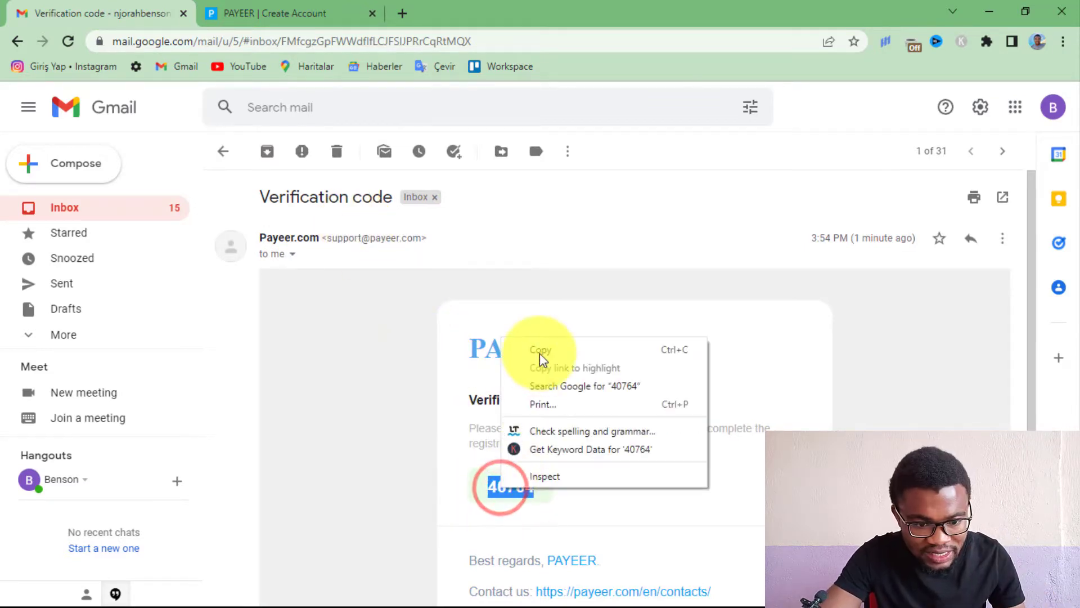
left_click(539, 351)
left_click(320, 7)
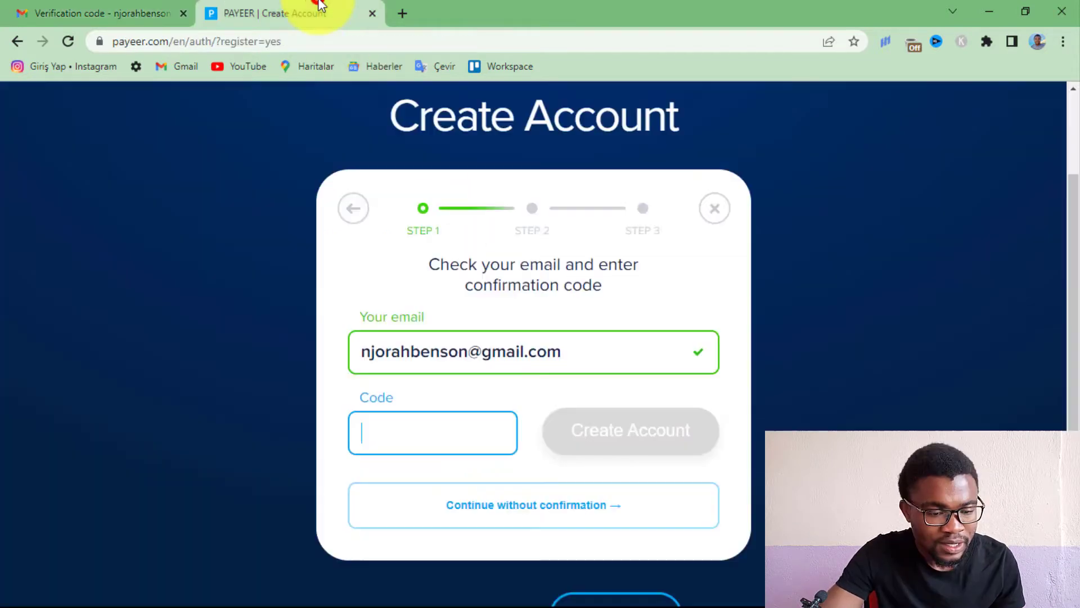
- Paste the emailed verification code and confirm the account creation
left_click(430, 433)
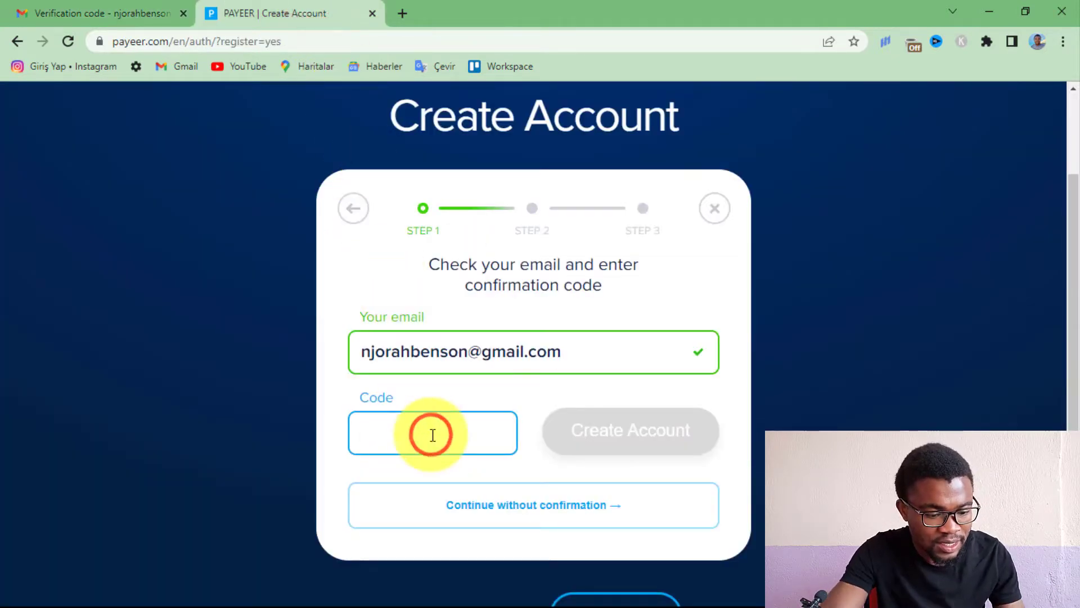
key("ctrl+v")
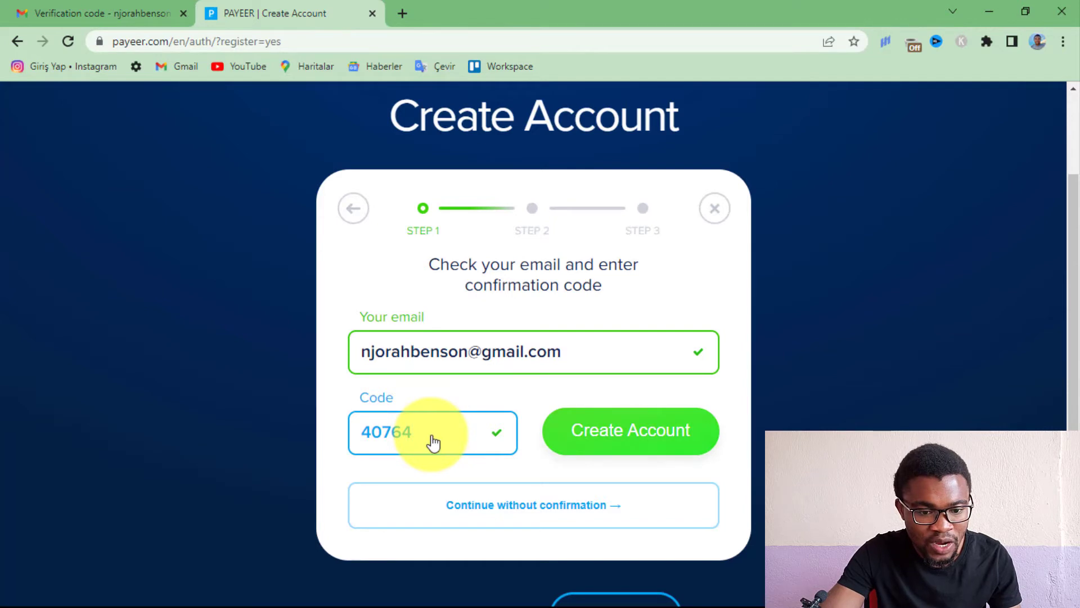
left_click(643, 436)
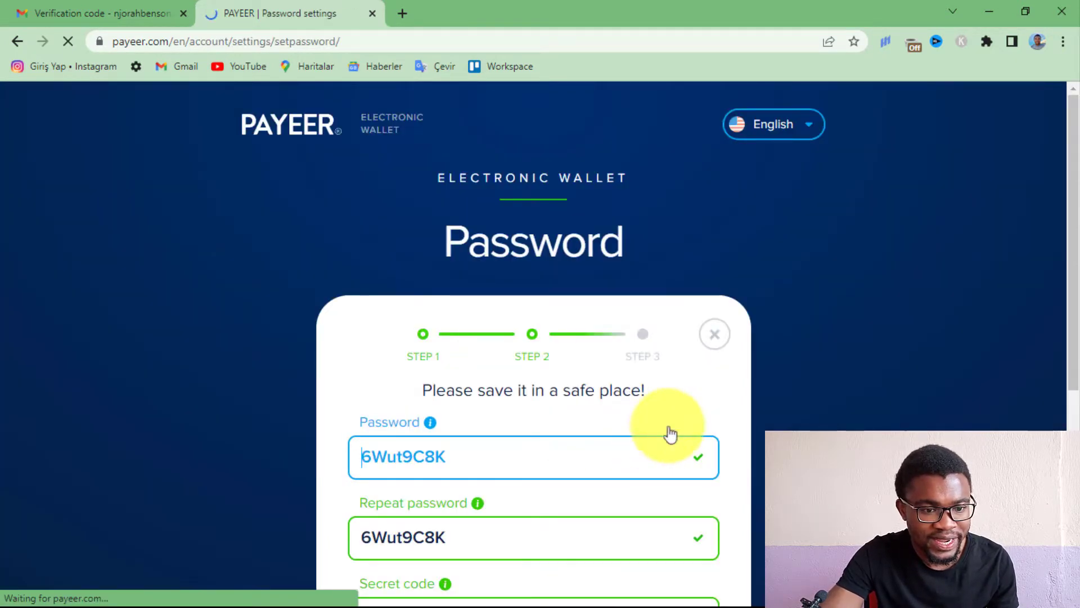
- Replace the generated password with your own in Password and Repeat password, then continue
left_click_drag(1072, 277, 1075, 368)
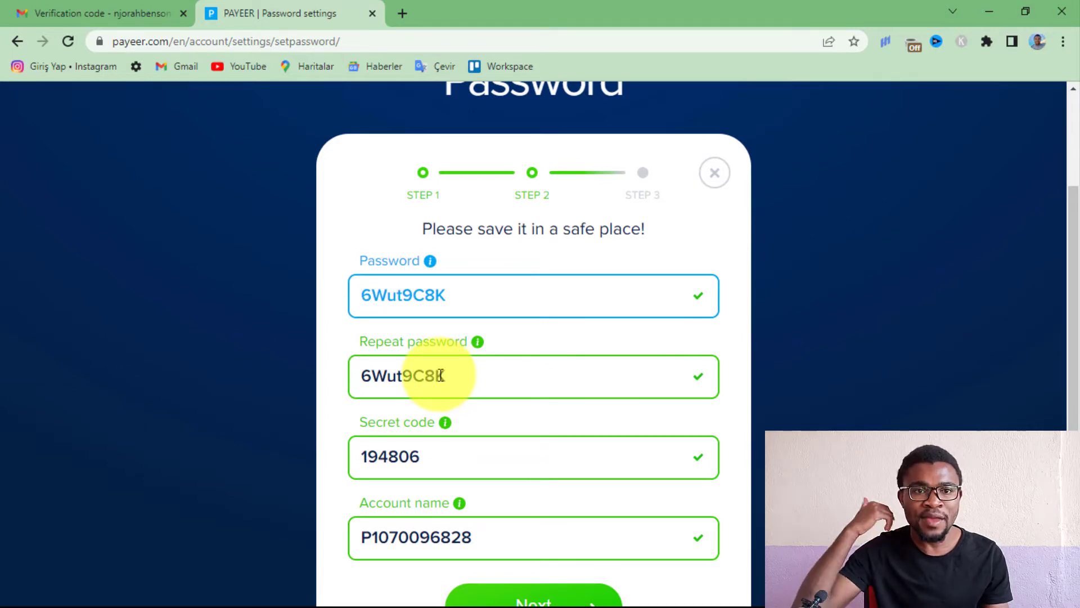
key("ctrl+a")
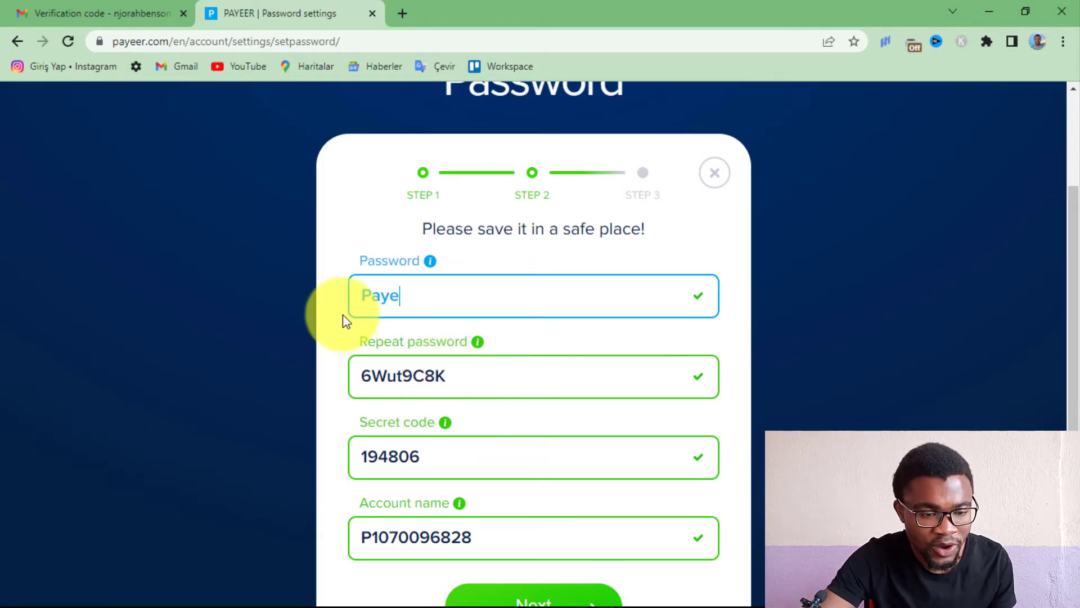
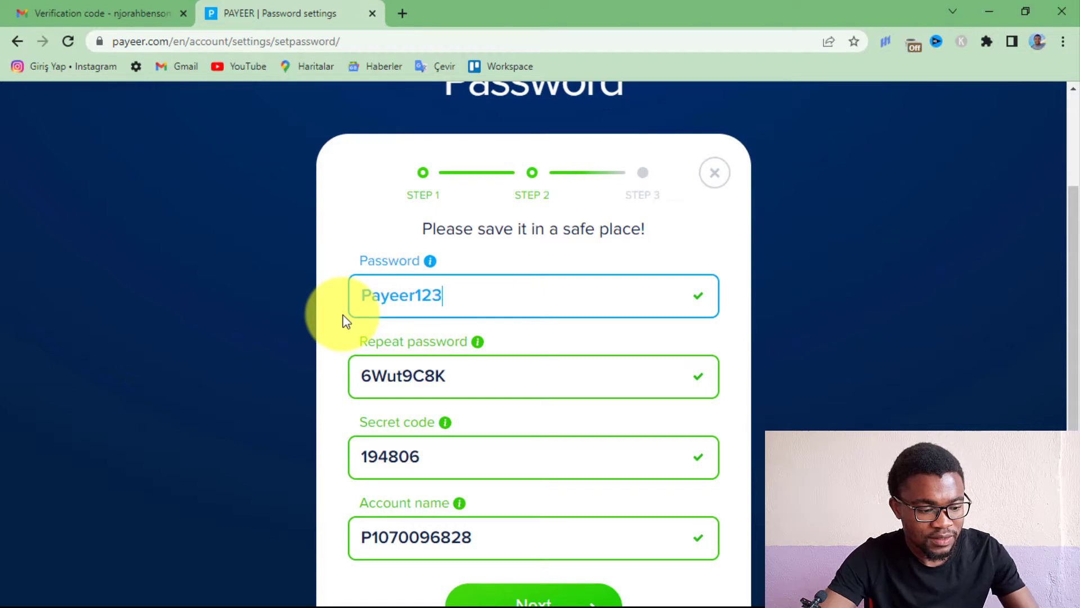
key("Tab")
key("BackSpace")
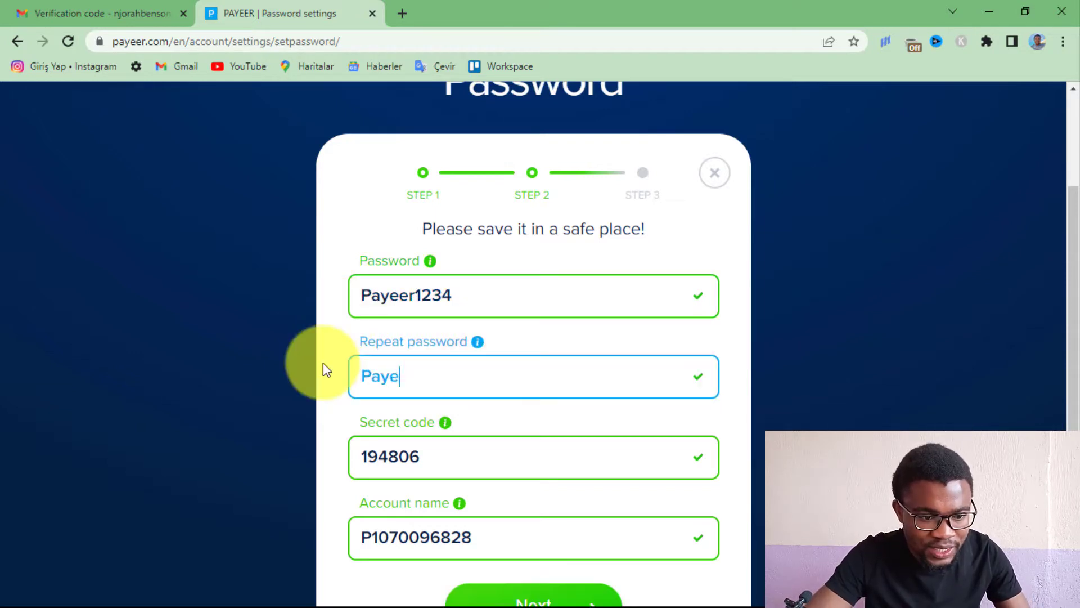
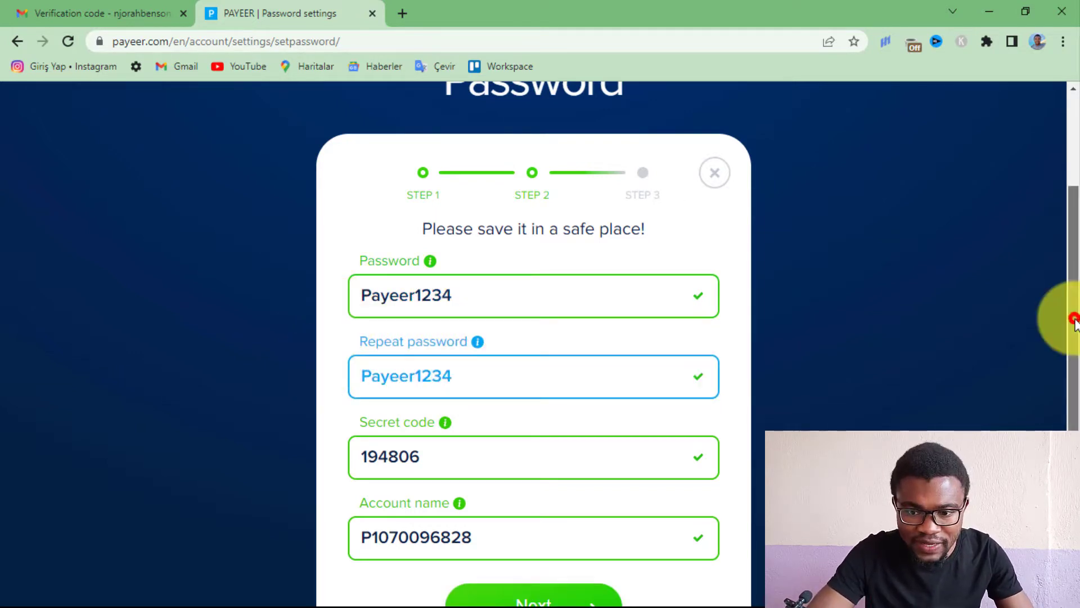
left_click_drag(1073, 316, 1073, 393)
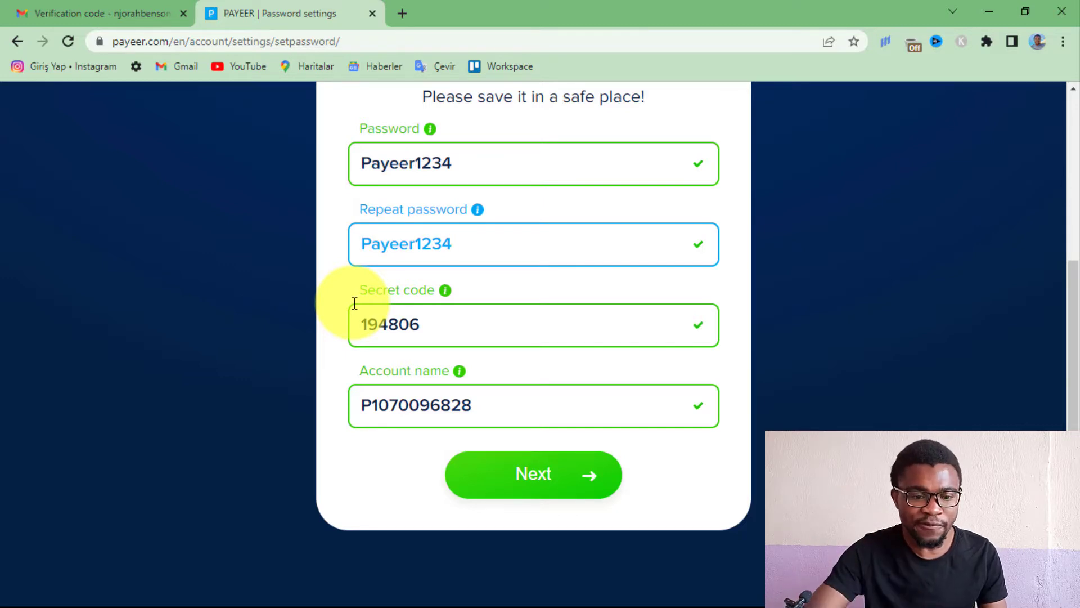
left_click(551, 494)
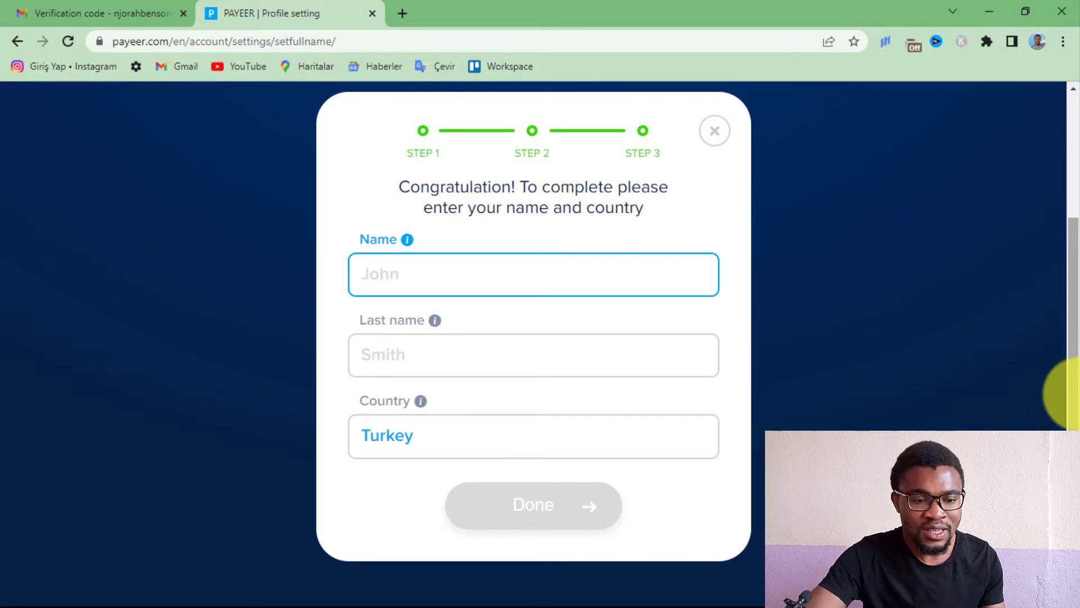
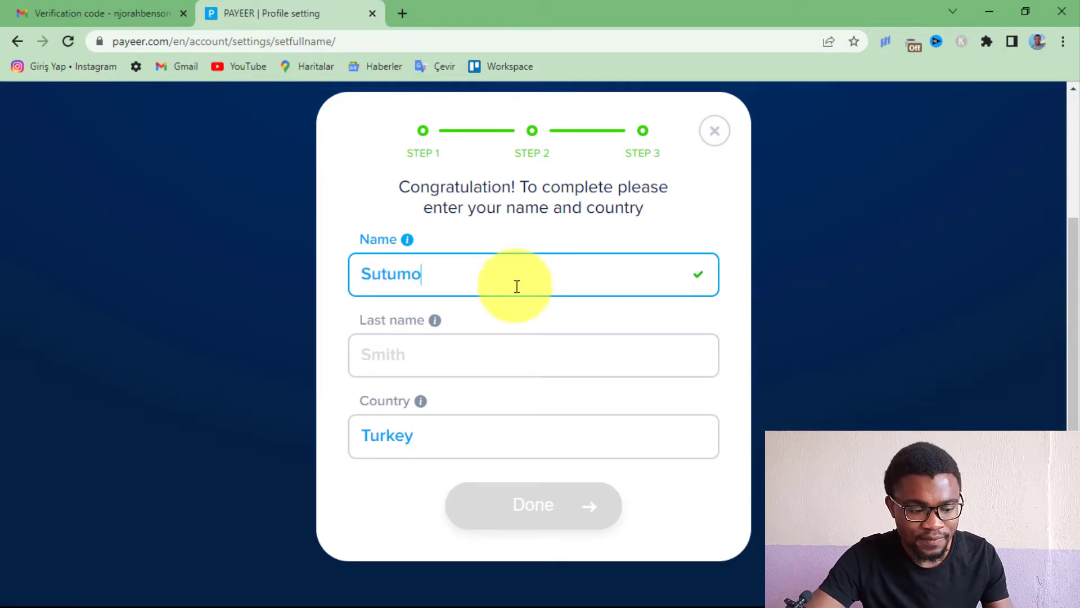
- Enter the person's first and last name, keep Turkey as the country, and finish setup
left_click(419, 353)
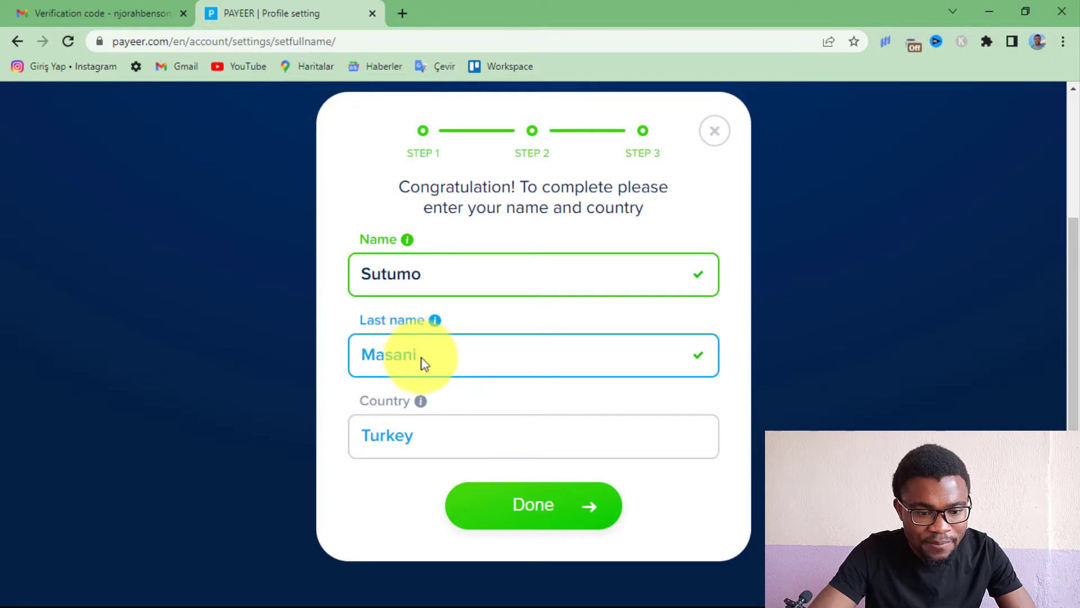
left_click(548, 514)
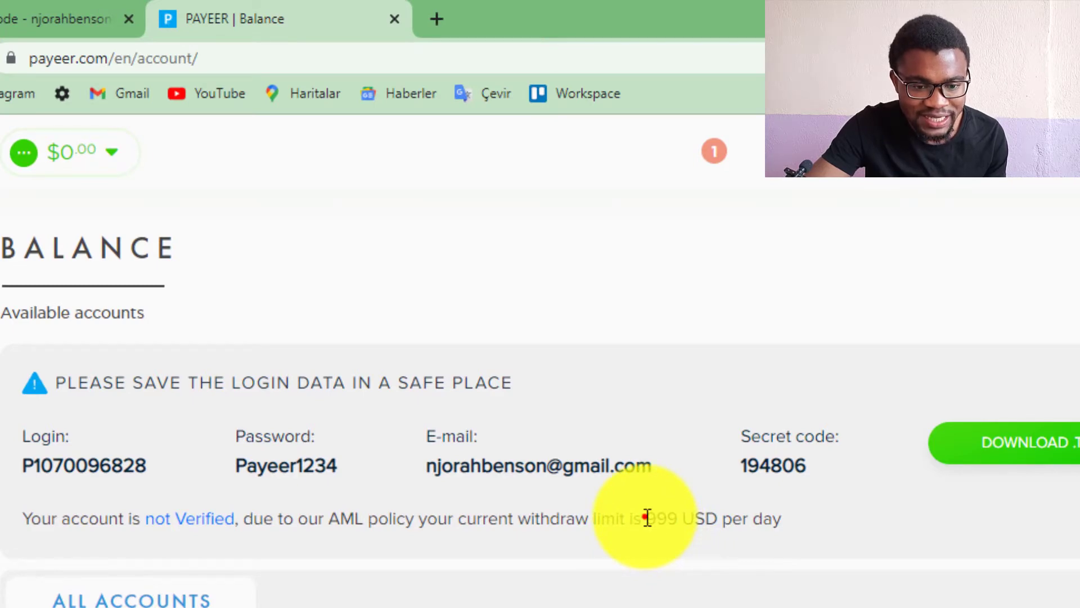
- Point out the 999 USD daily withdraw limit on the Balance page
double_click(647, 518)
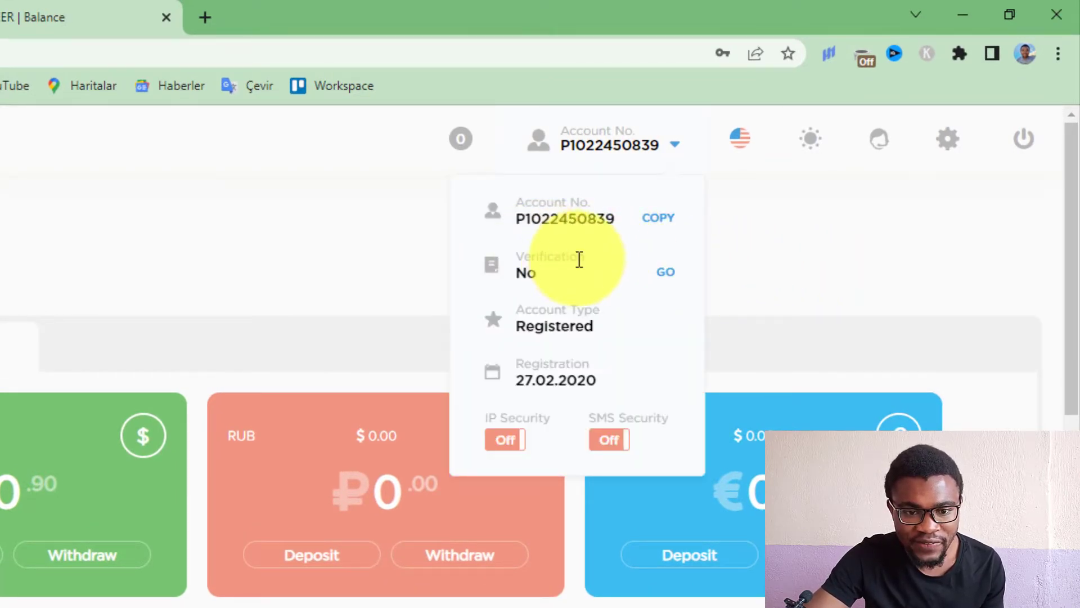
- Open the verification page and enter the person's first and last name
left_click(666, 277)
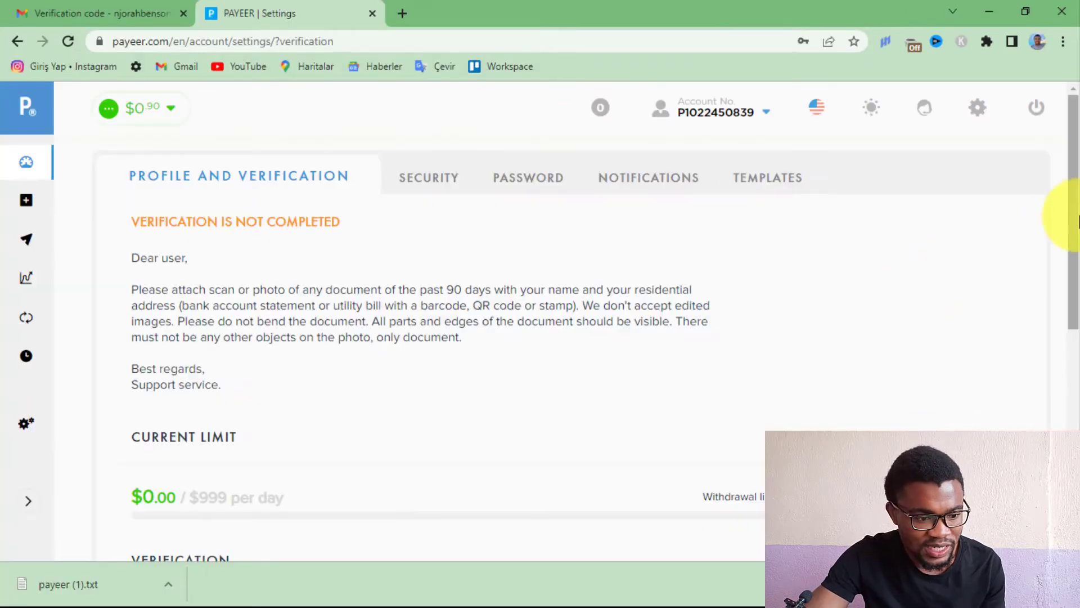
left_click_drag(1074, 215, 1073, 387)
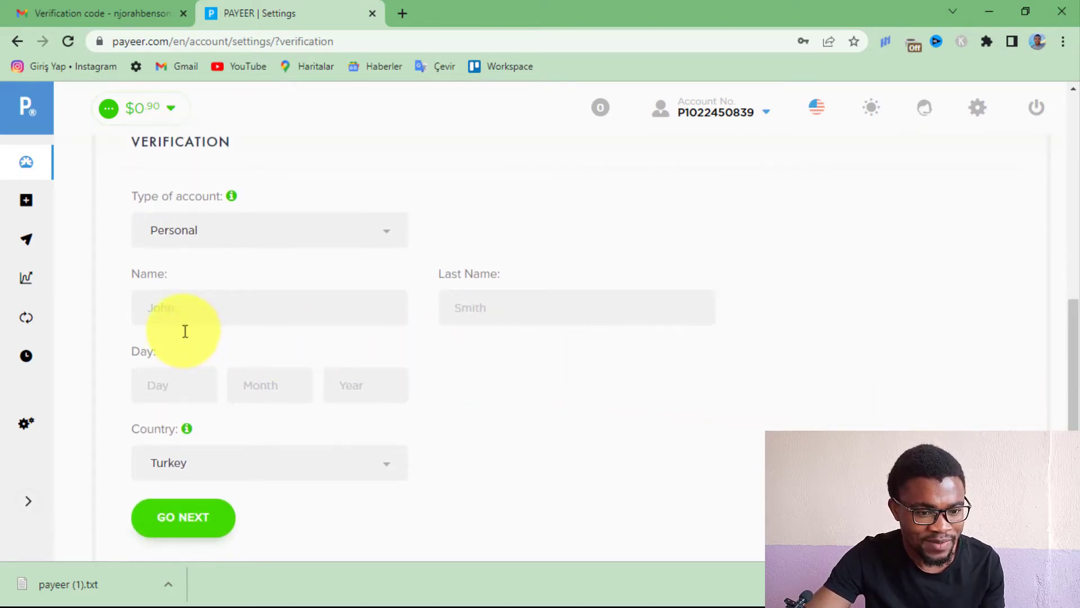
left_click(164, 309)
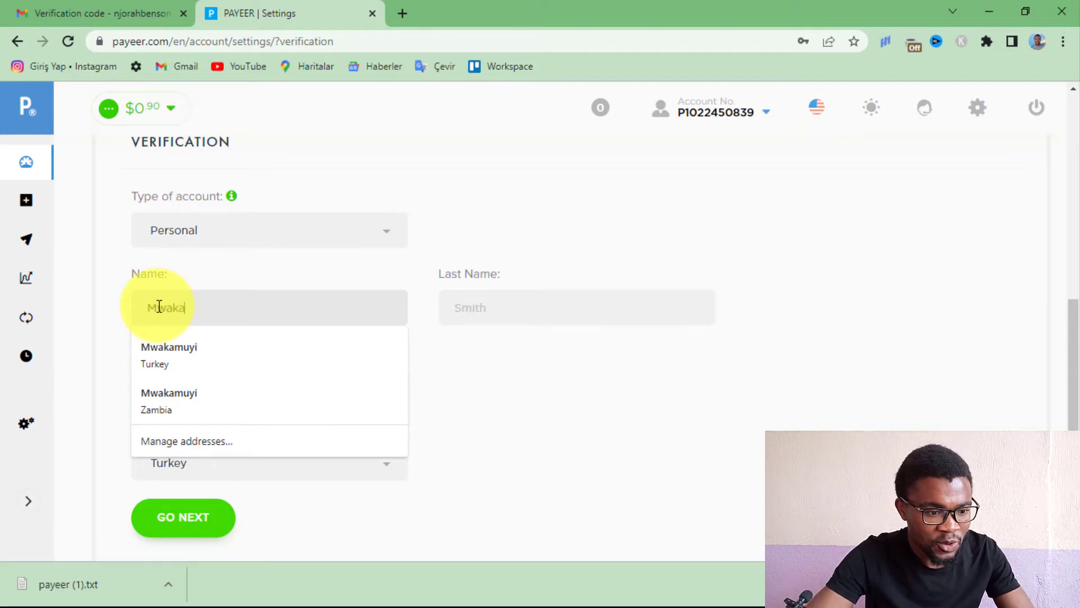
left_click(498, 311)
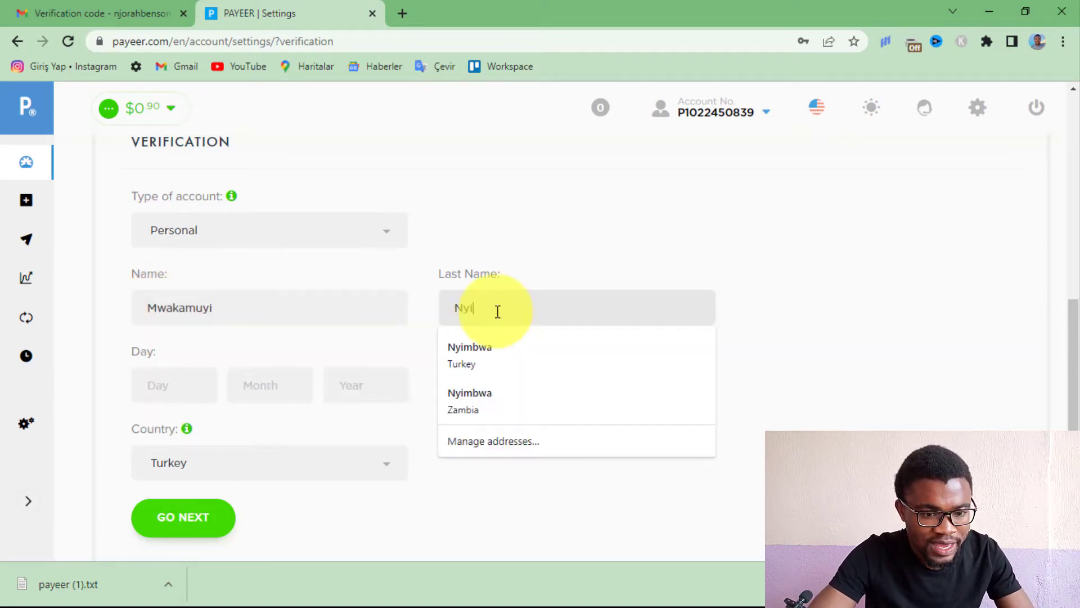
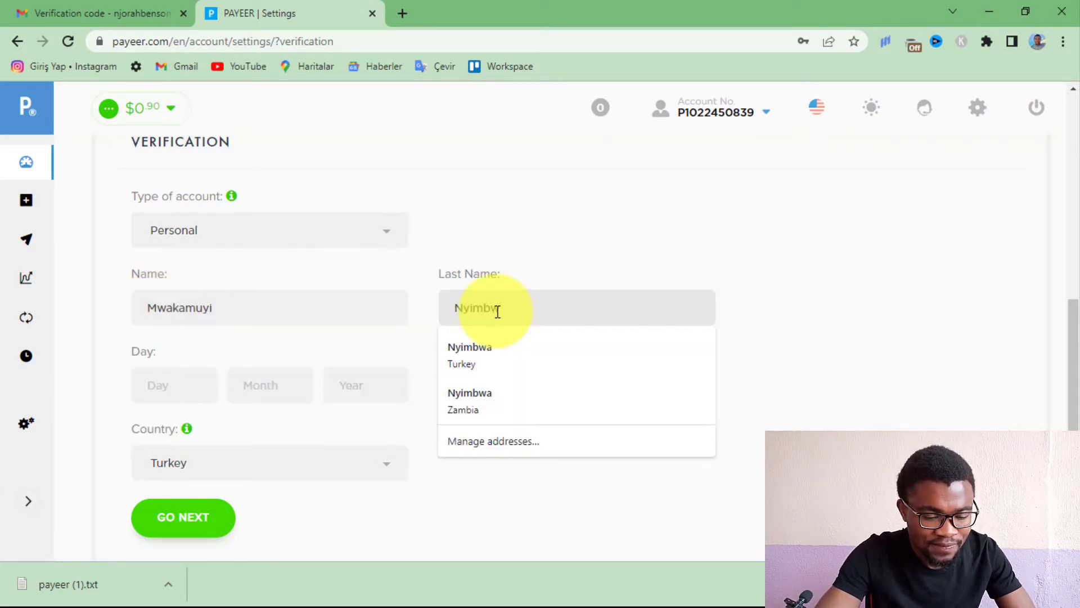
left_click(377, 339)
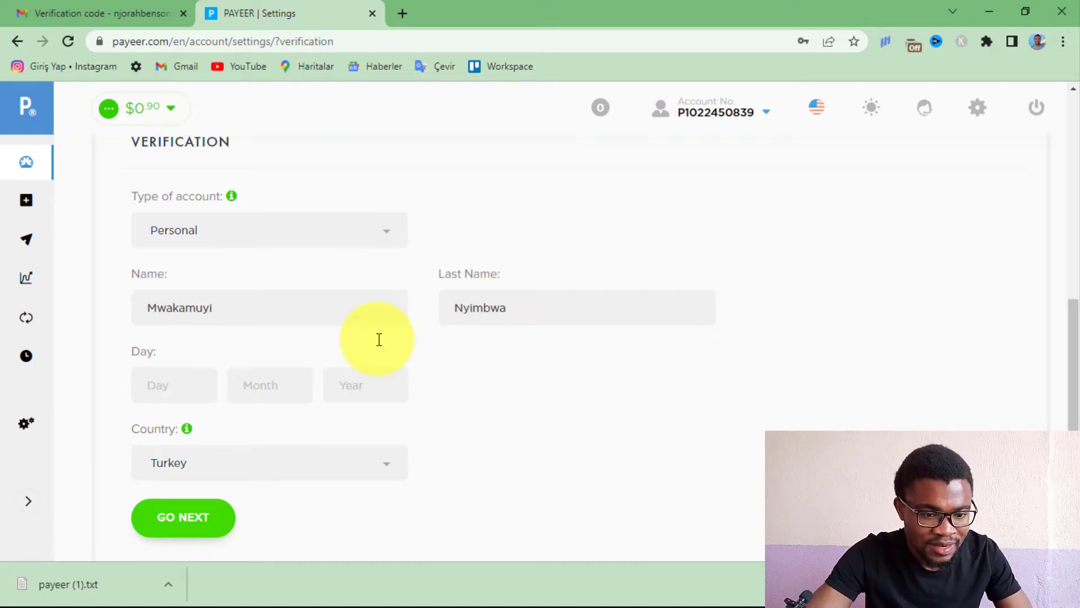
- Choose the day, month and year of birth and continue to the contact details step
left_click(175, 383)
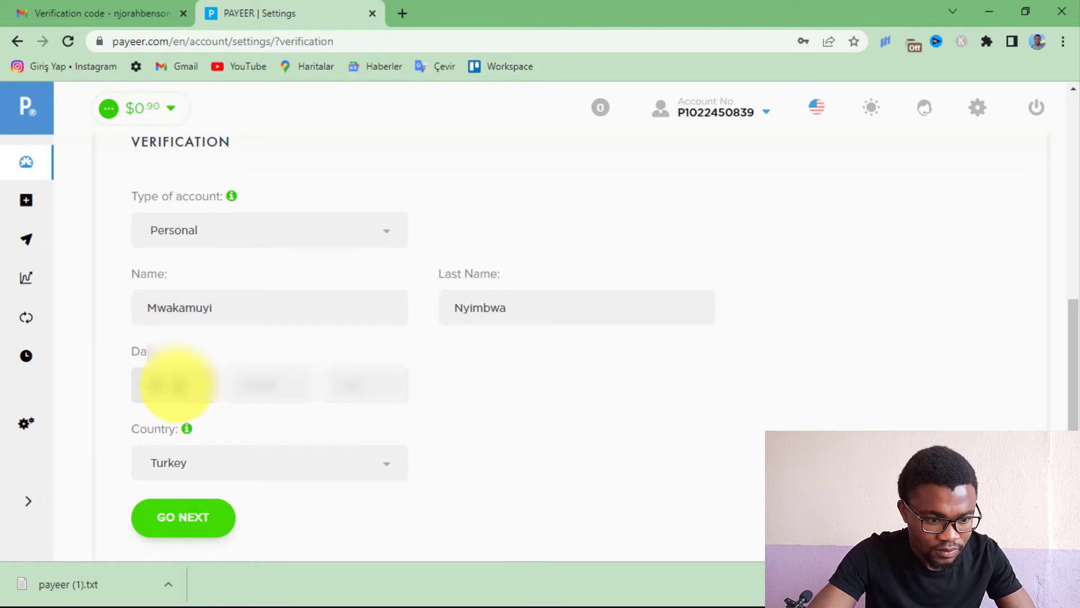
left_click(268, 383)
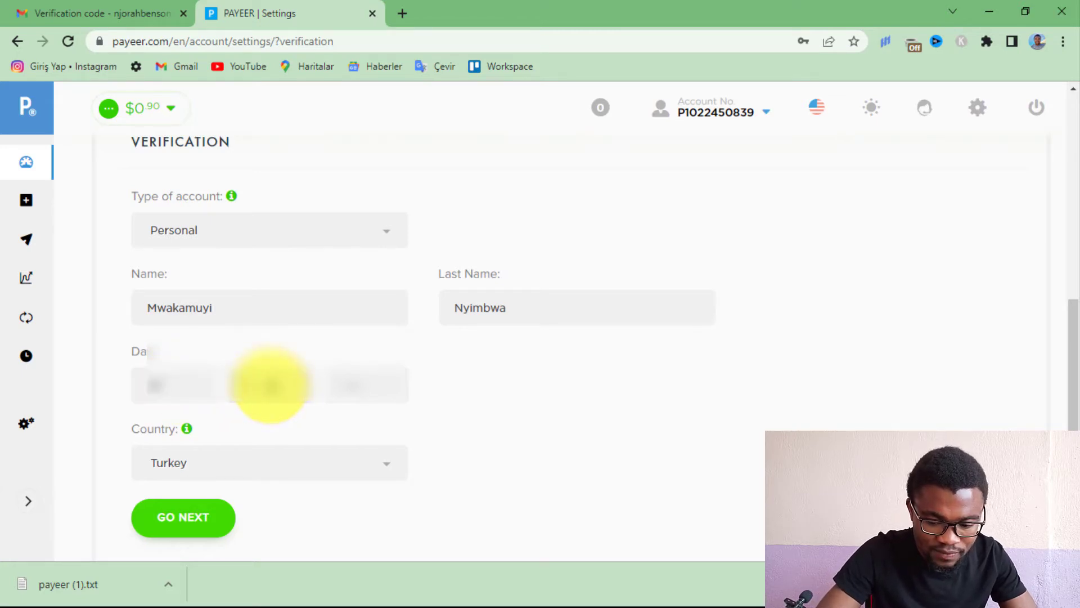
left_click(373, 379)
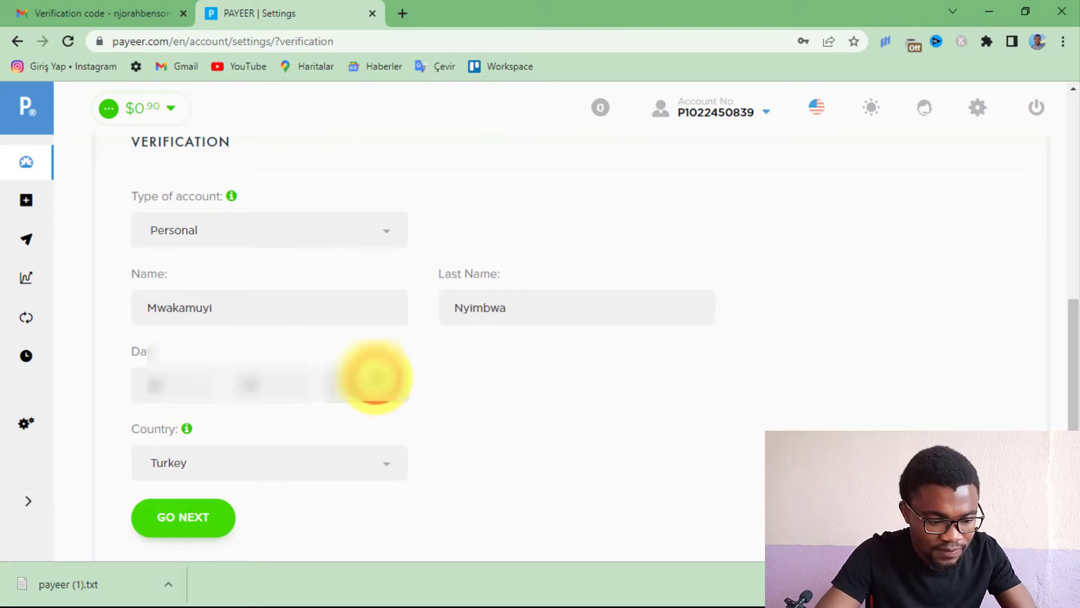
scroll(373, 379, "down", 1)
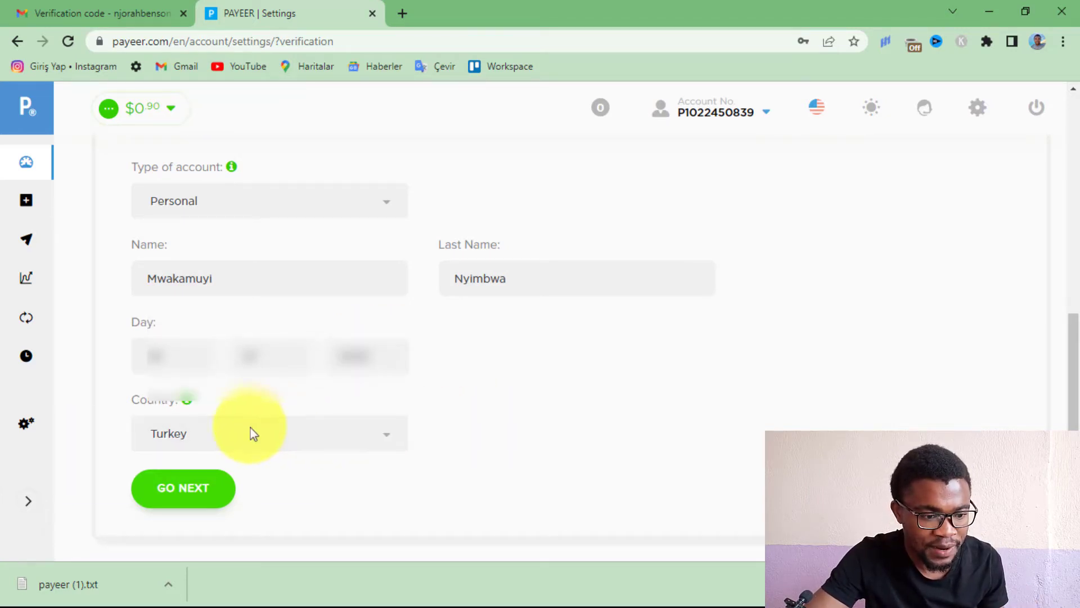
left_click(177, 491)
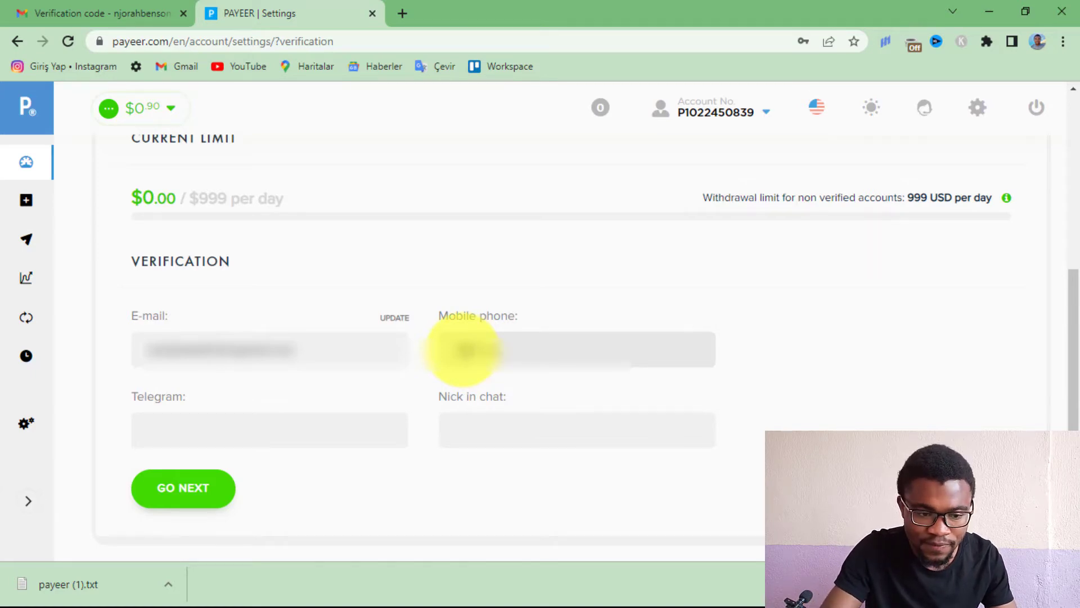
- Link your mobile phone number, confirming with the last 5 digits of the verification call
left_click(463, 350)
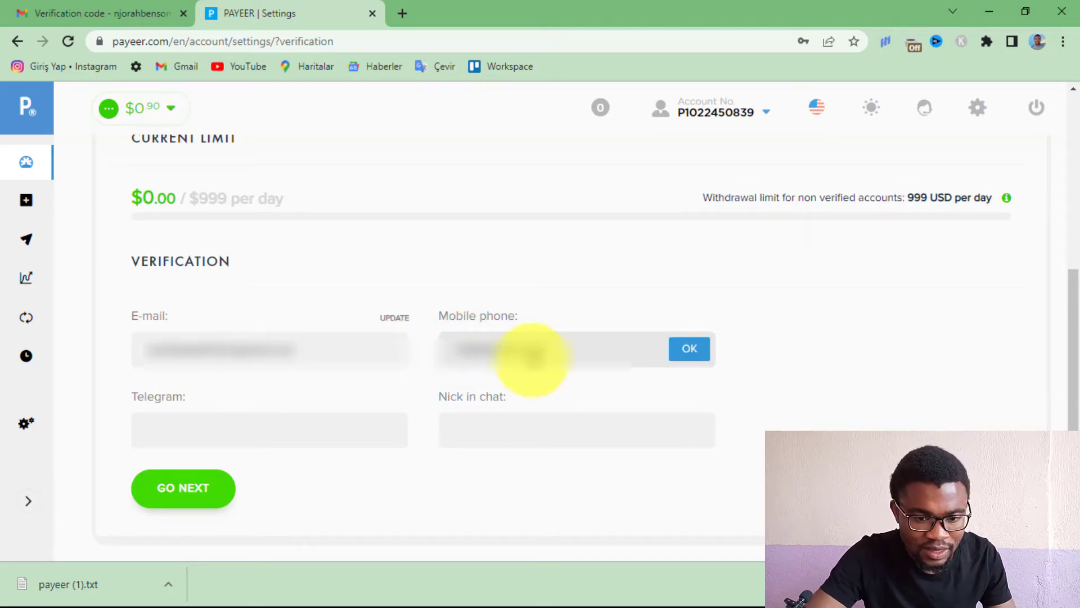
left_click(691, 352)
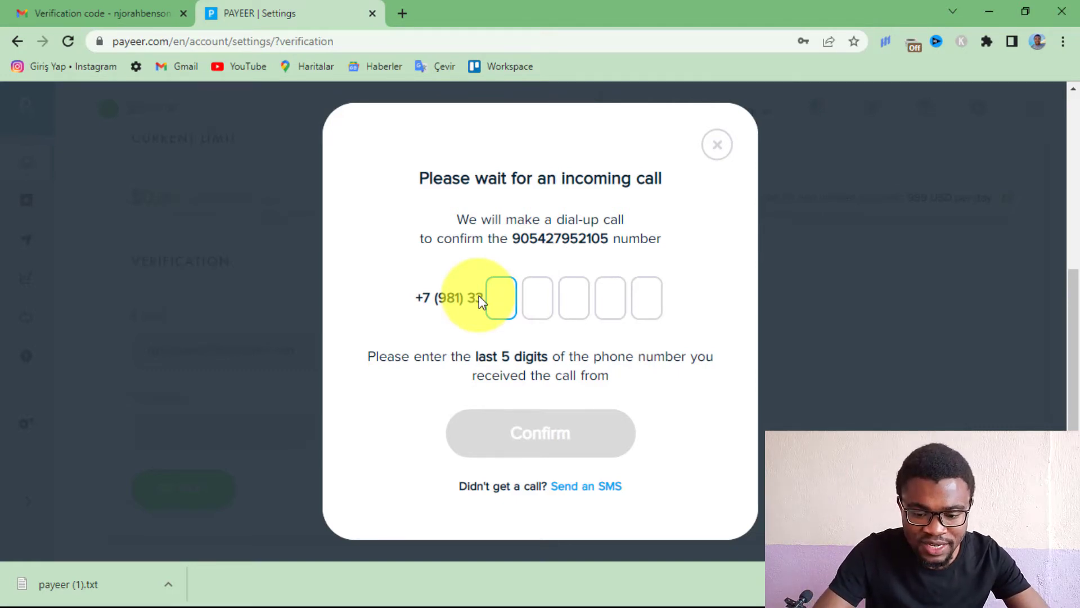
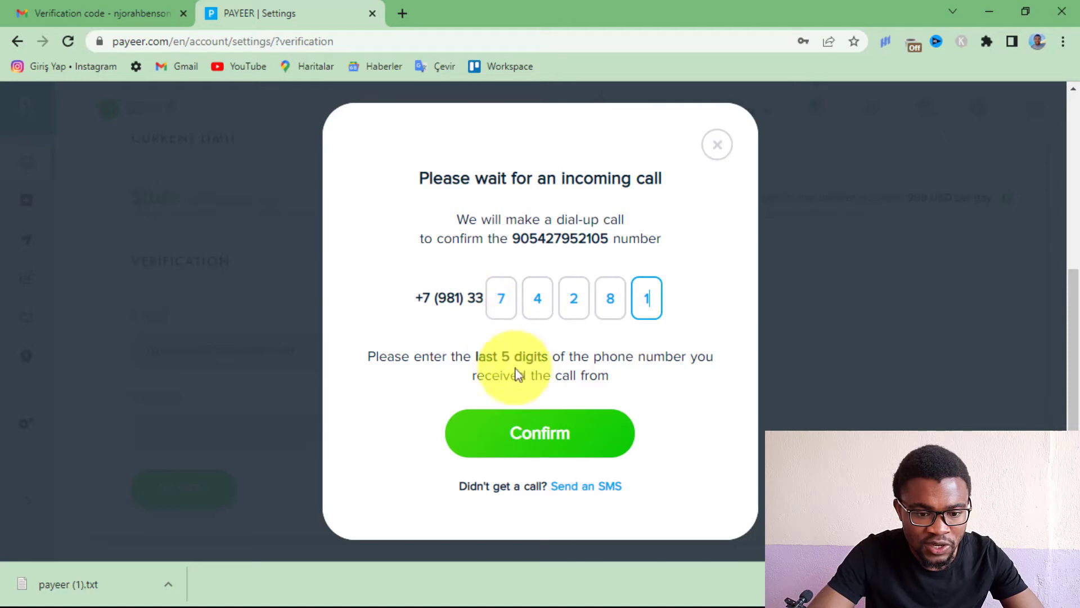
left_click(552, 447)
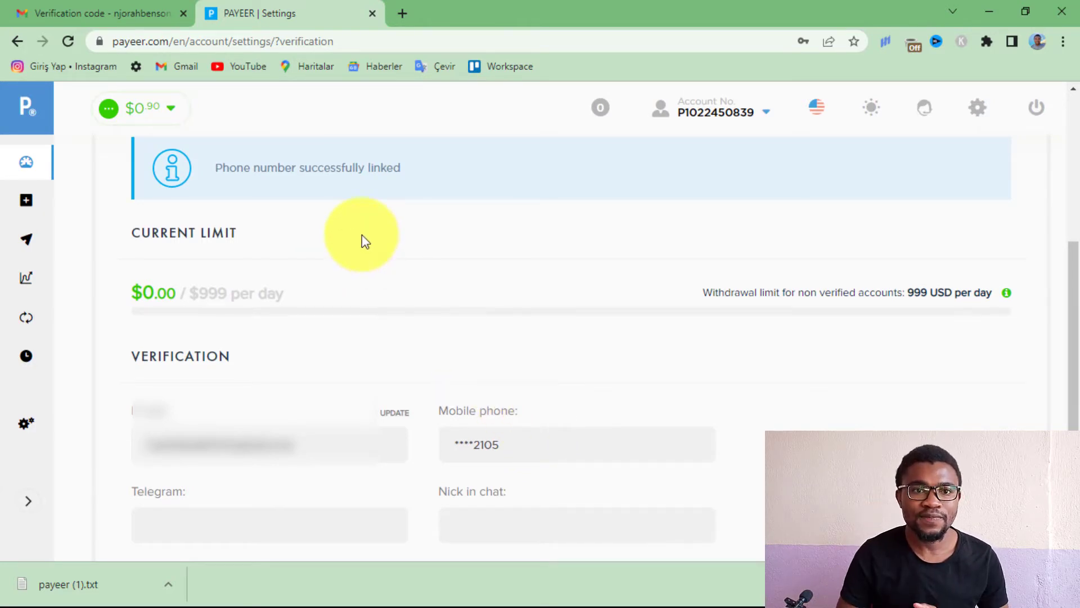
scroll(1061, 225, "up", 2)
left_click_drag(1074, 229, 1077, 341)
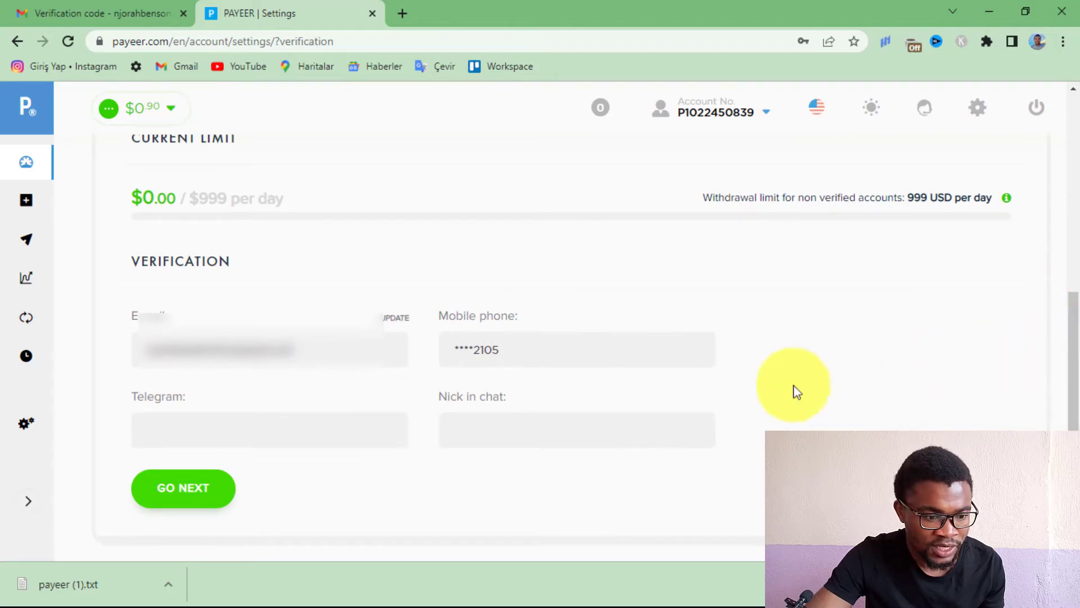
- Go to document upload and try the ID card and driver's license document types
left_click(202, 491)
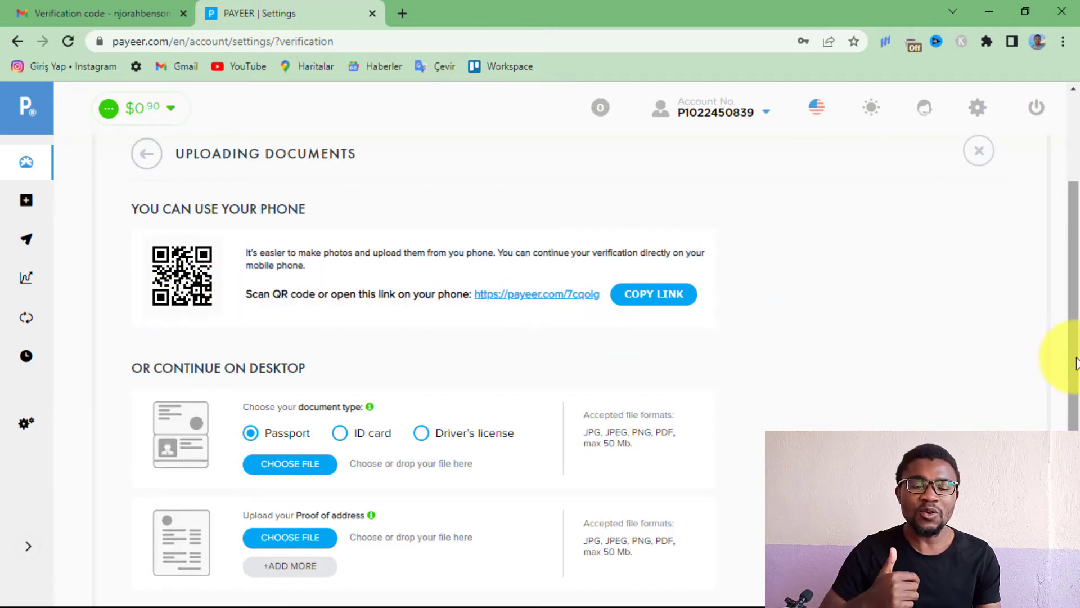
scroll(1068, 357, "down", 3)
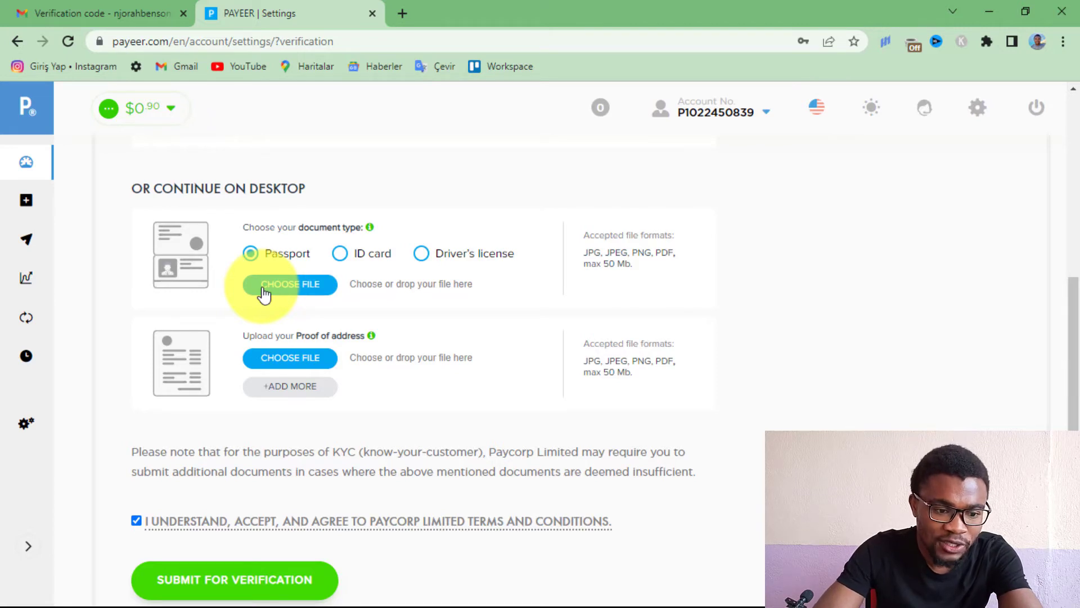
left_click(340, 254)
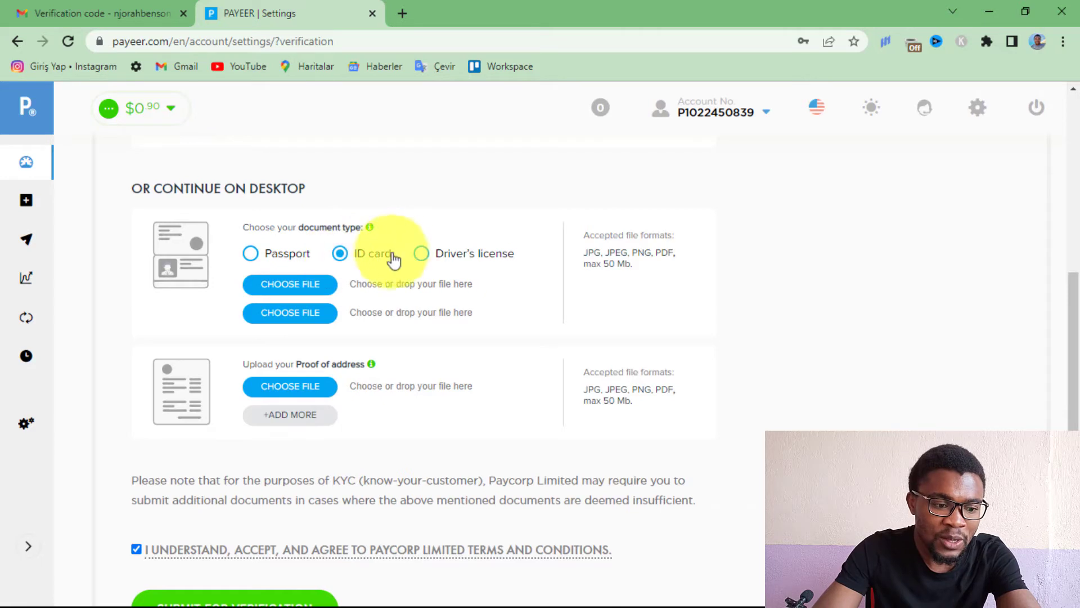
left_click(422, 254)
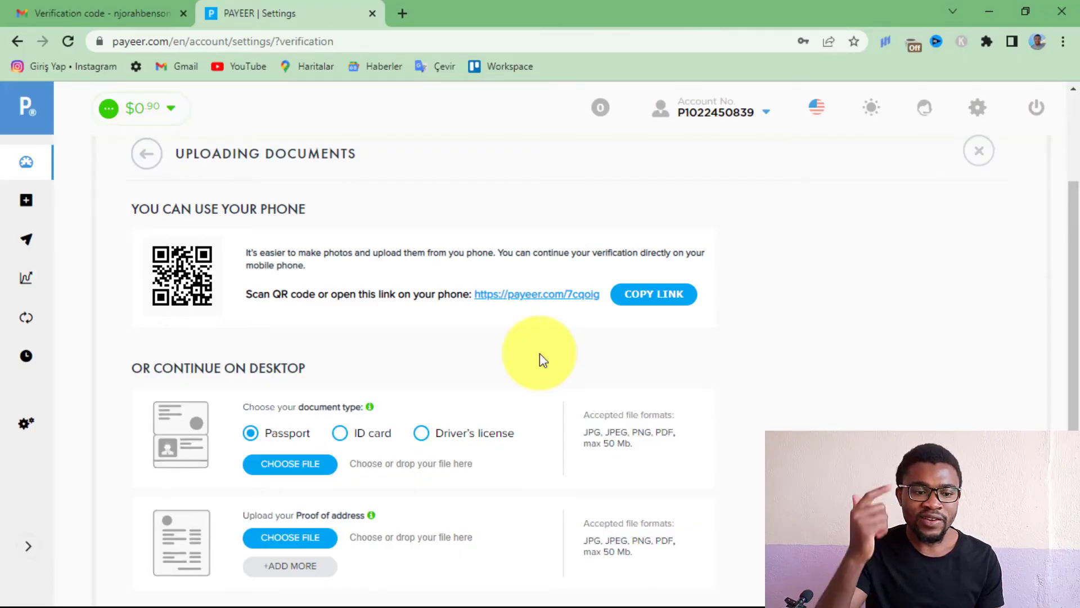
scroll(539, 353, "down", 3)
- Attach Passport.jpg as the identity document
left_click(305, 287)
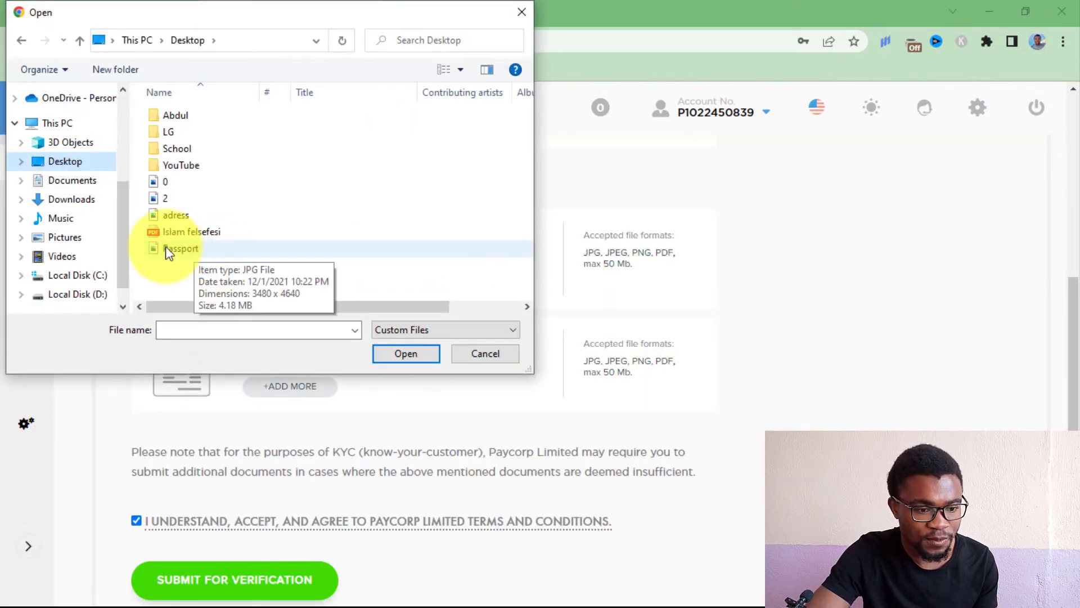
left_click(166, 249)
left_click(410, 350)
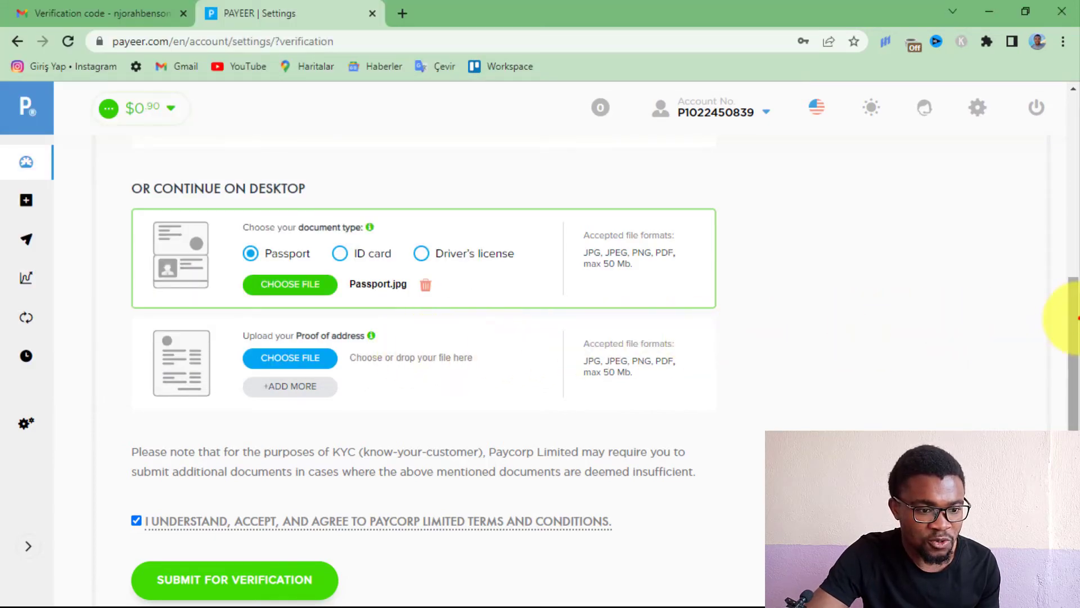
left_click_drag(1073, 316, 1074, 378)
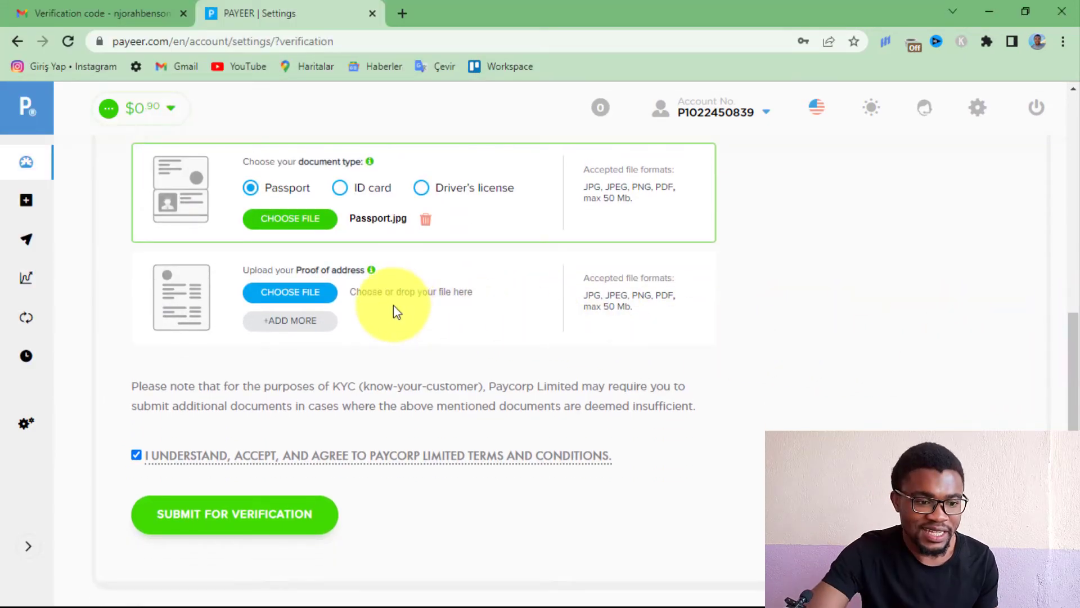
- Attach 2.jpg as proof of address and submit both documents for verification
left_click(285, 295)
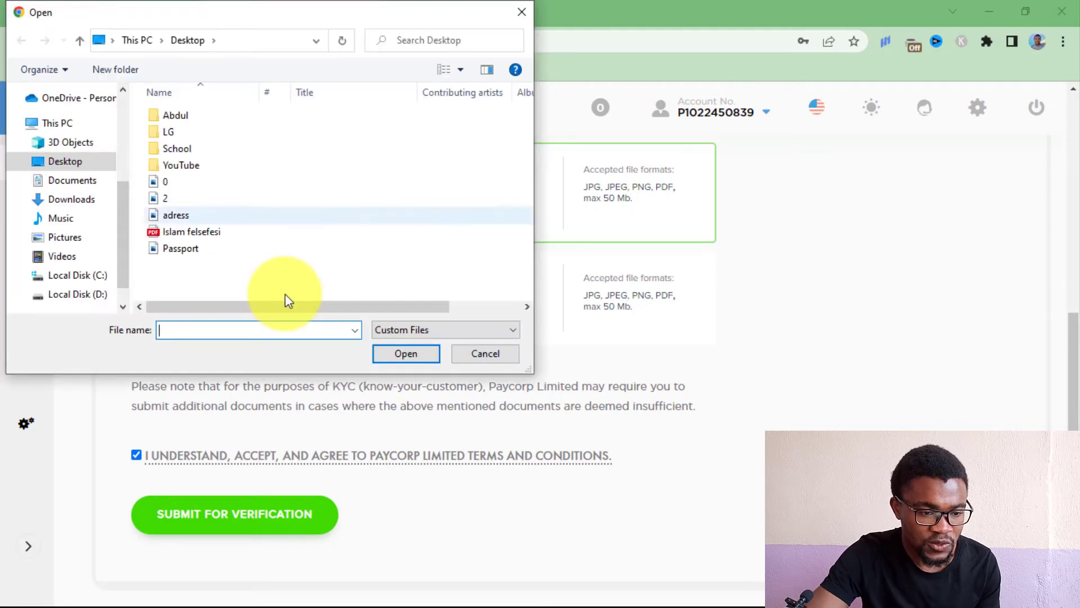
left_click(169, 198)
left_click(406, 354)
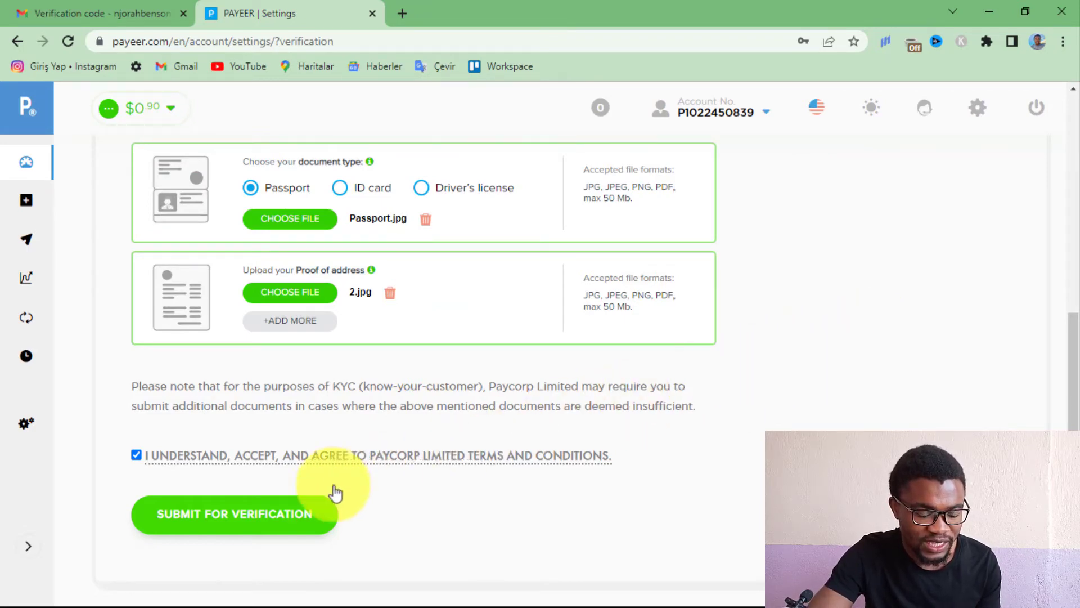
left_click(329, 504)
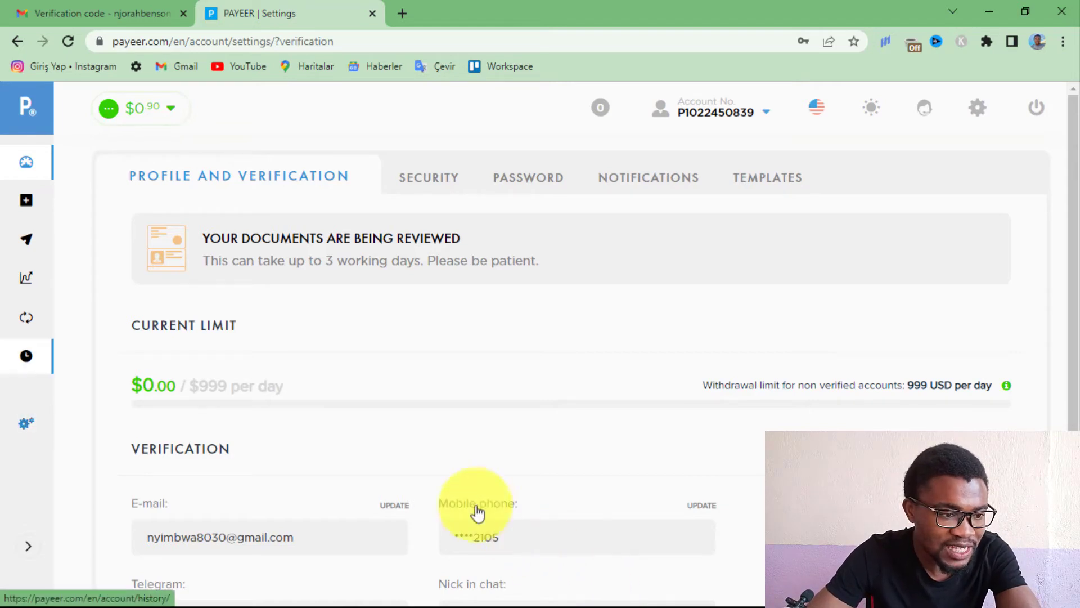
- Browse the Add funds wallet accounts and deposit payment systems, then go to Transfer
left_click(31, 208)
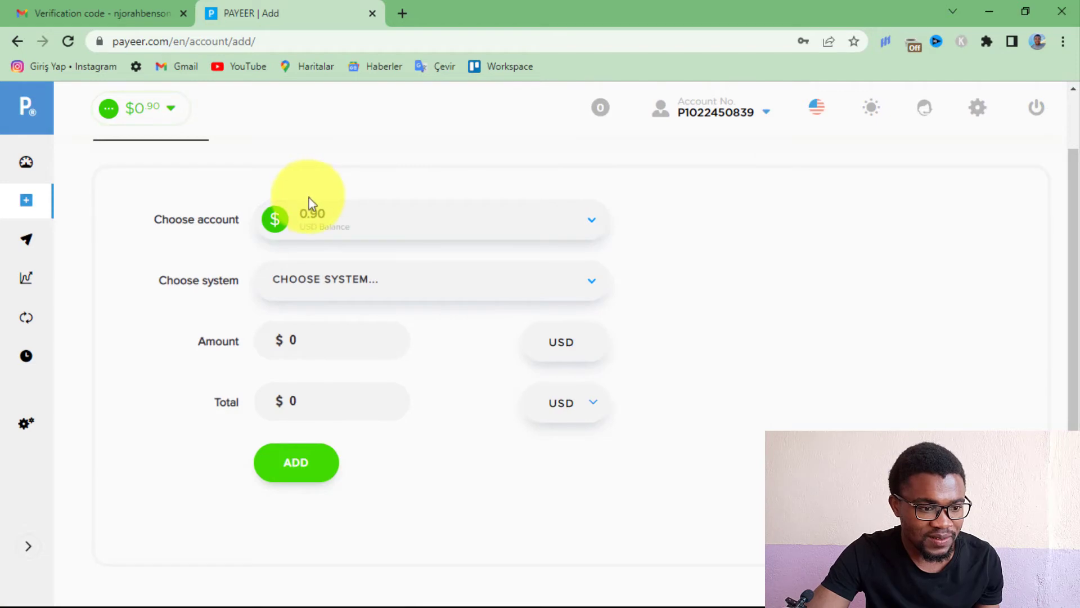
left_click(401, 222)
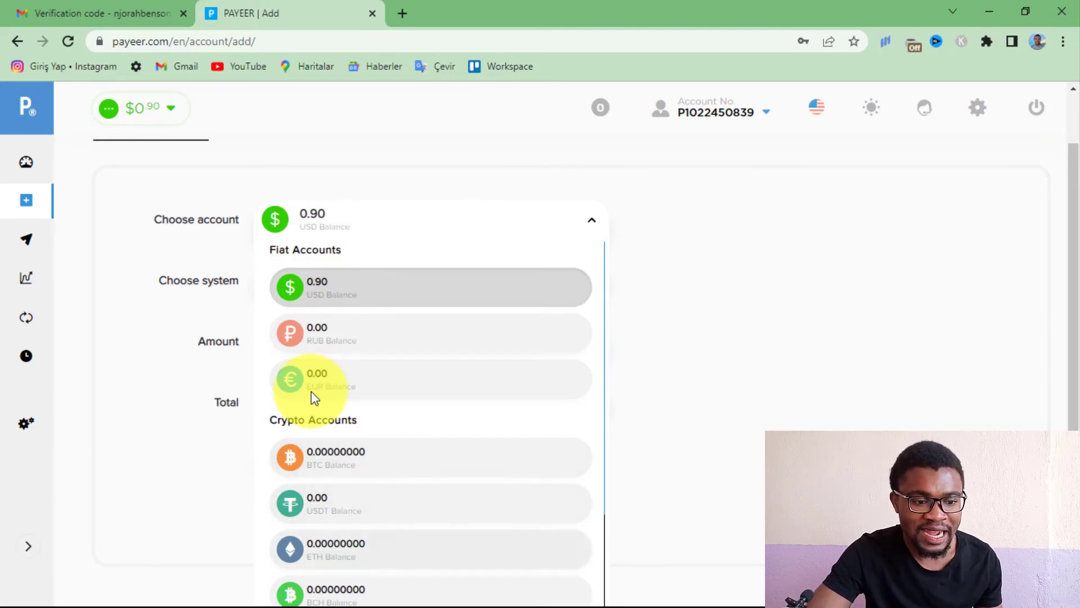
left_click(172, 471)
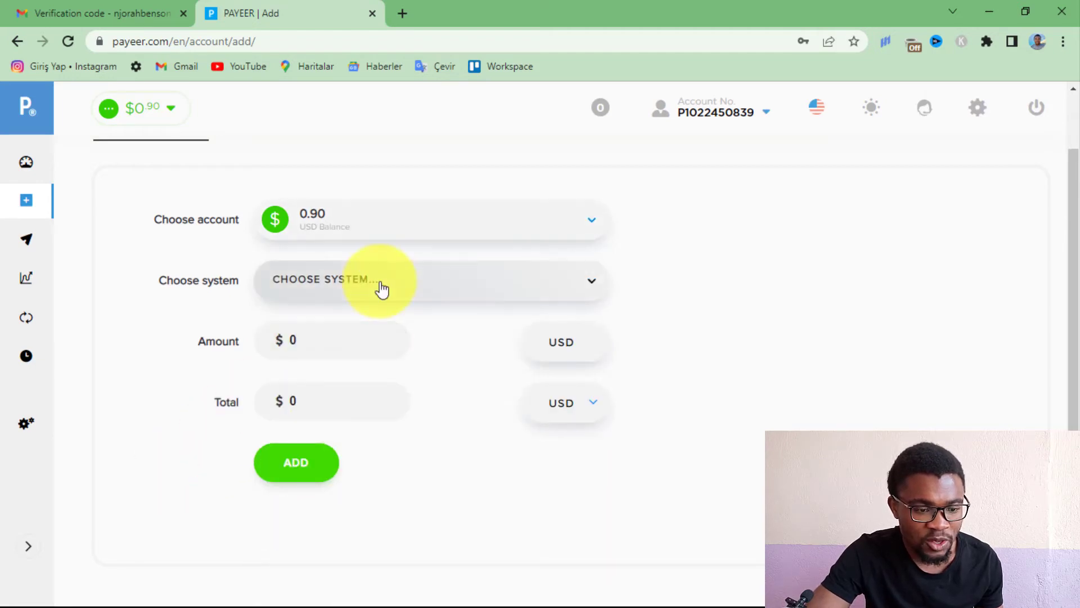
left_click(382, 289)
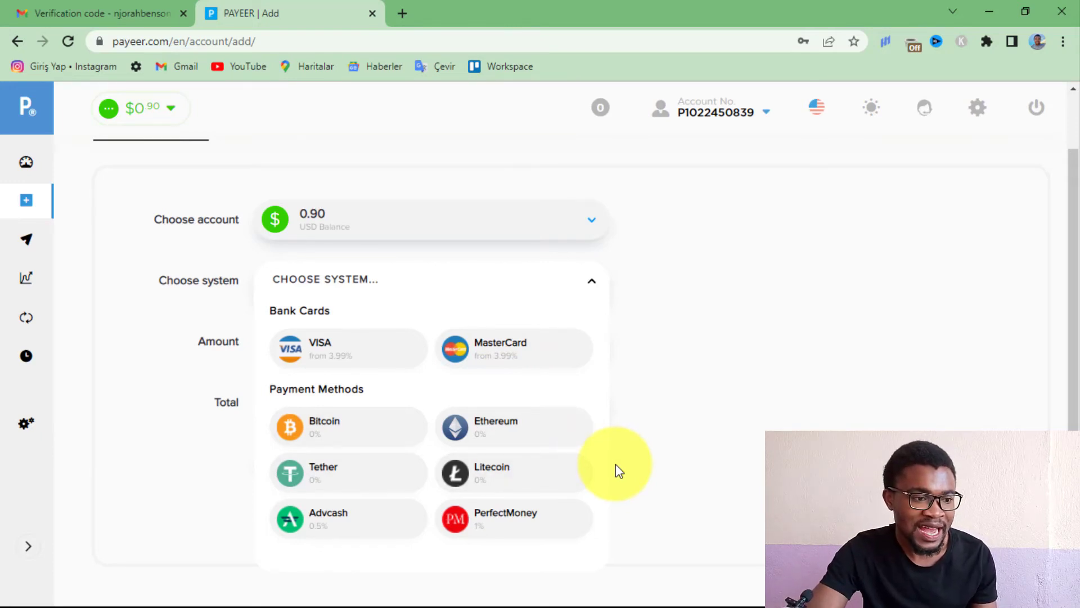
left_click(22, 243)
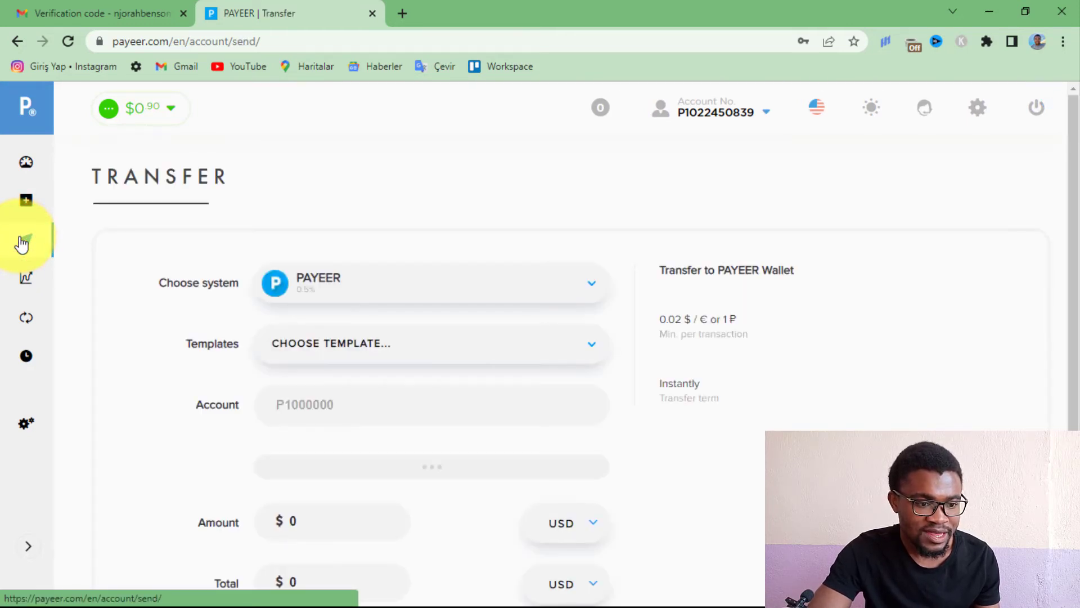
- Check the transfer recipient Account field and the Choose system list, then go to the BTC/USD Trade page
left_click_drag(1075, 272, 1062, 356)
left_click(310, 282)
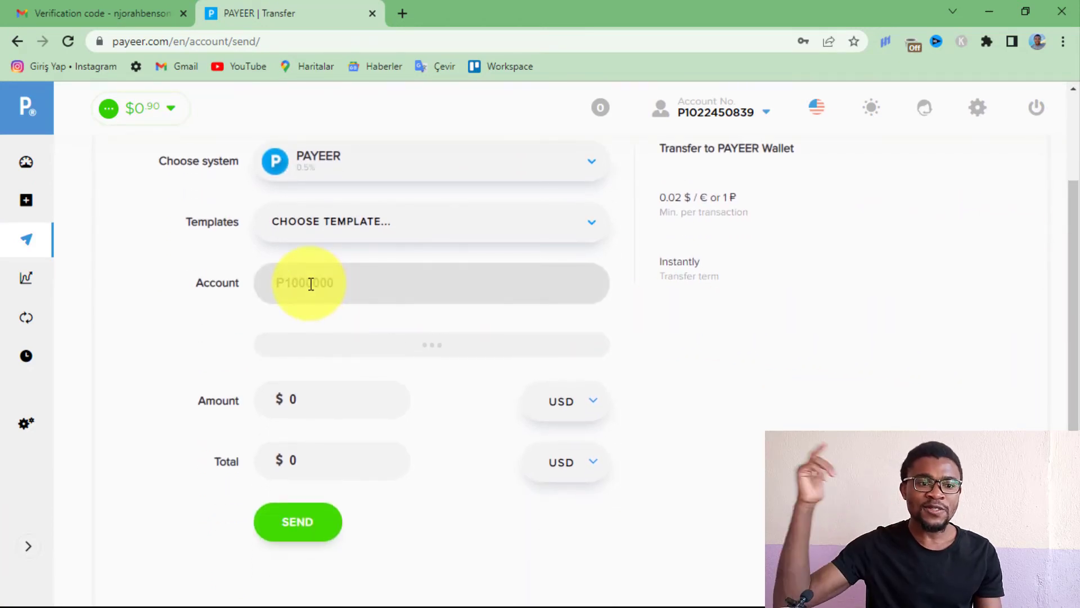
scroll(701, 360, "up", 1)
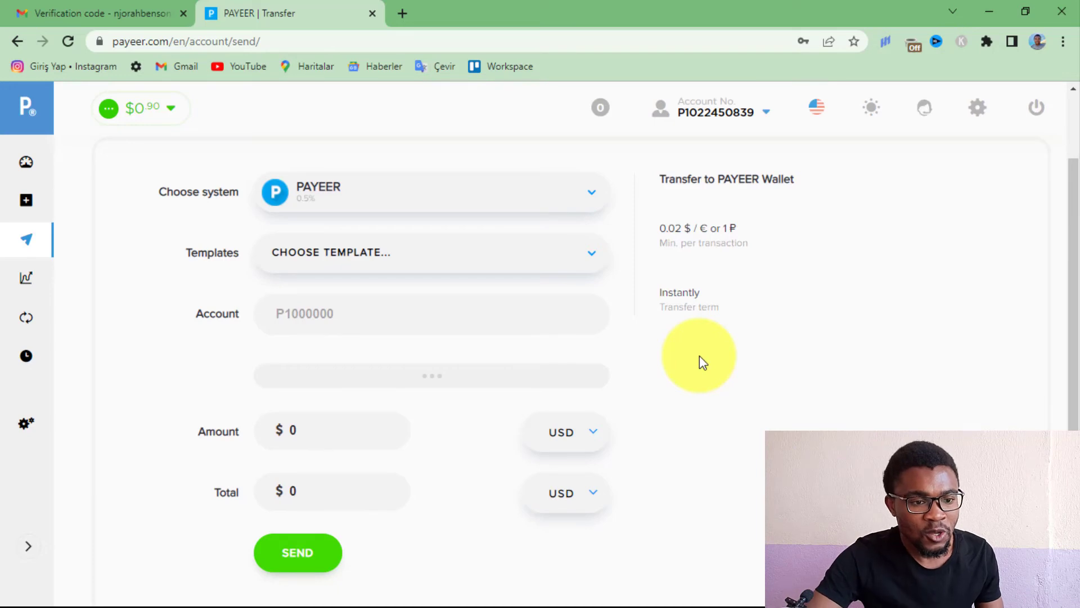
left_click(447, 193)
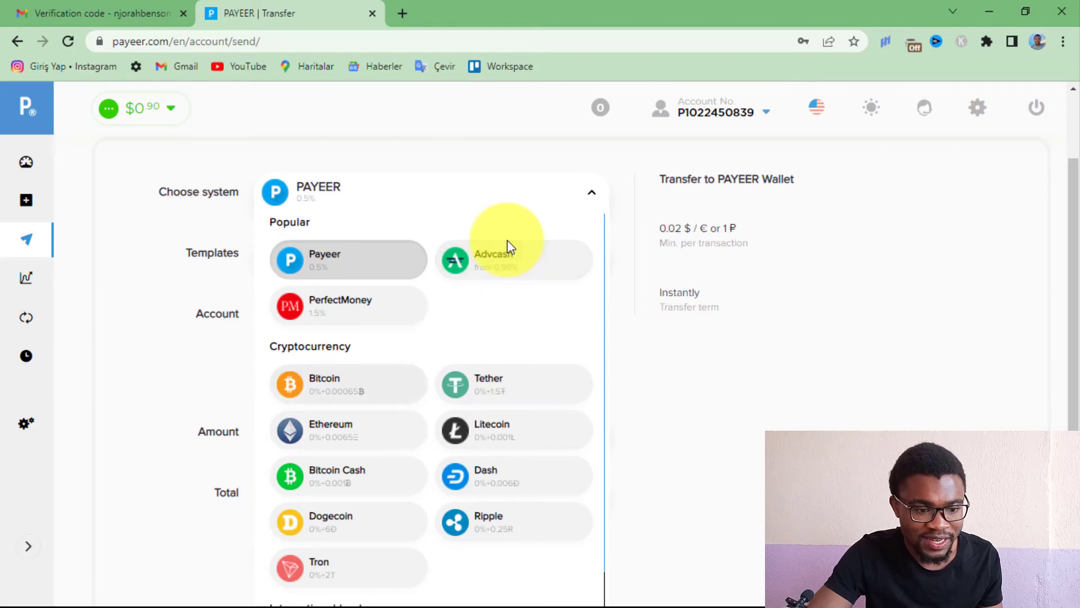
left_click(17, 283)
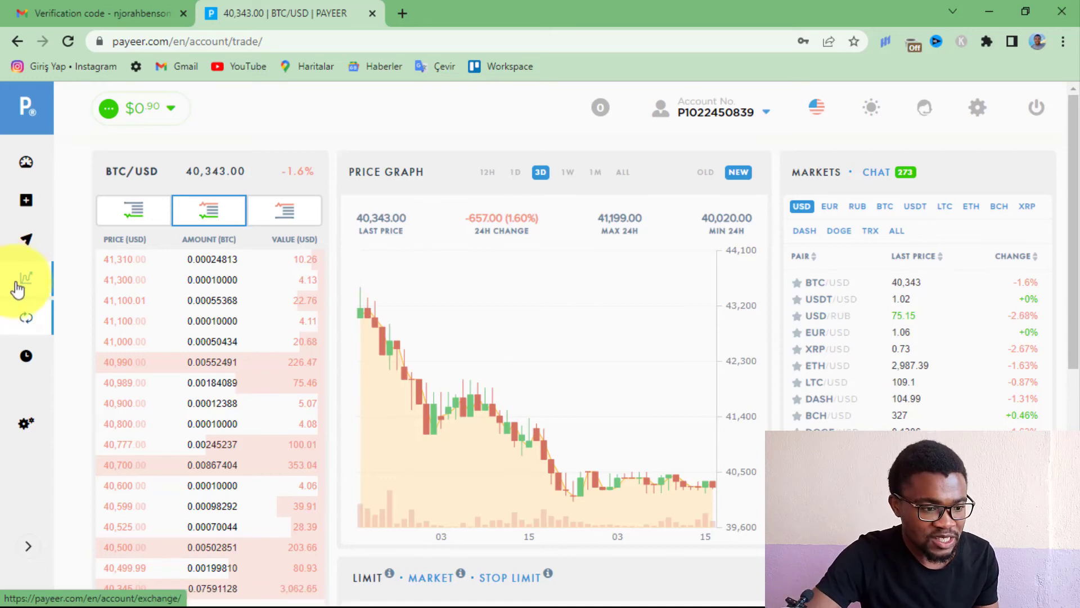
- View the Exchange page's source accounts, then the transaction History list and the settings gear menu
left_click(25, 318)
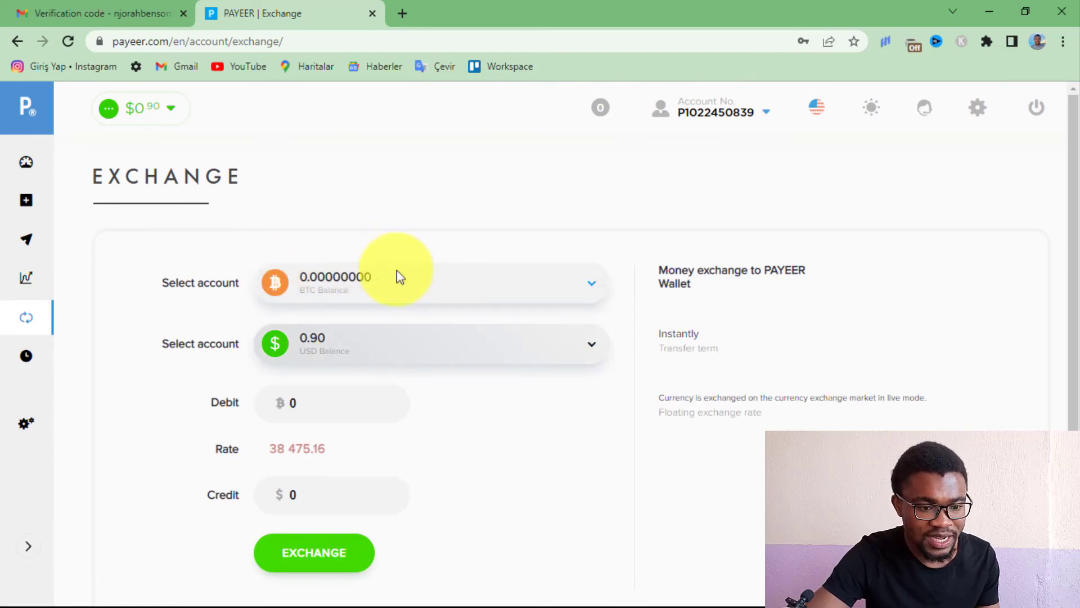
left_click(521, 291)
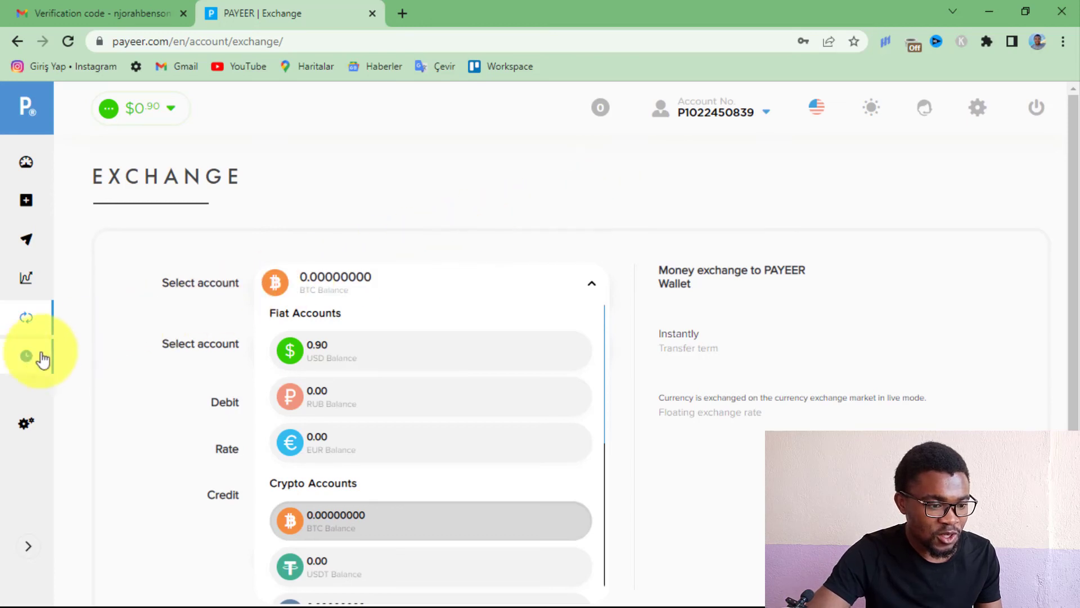
left_click(21, 363)
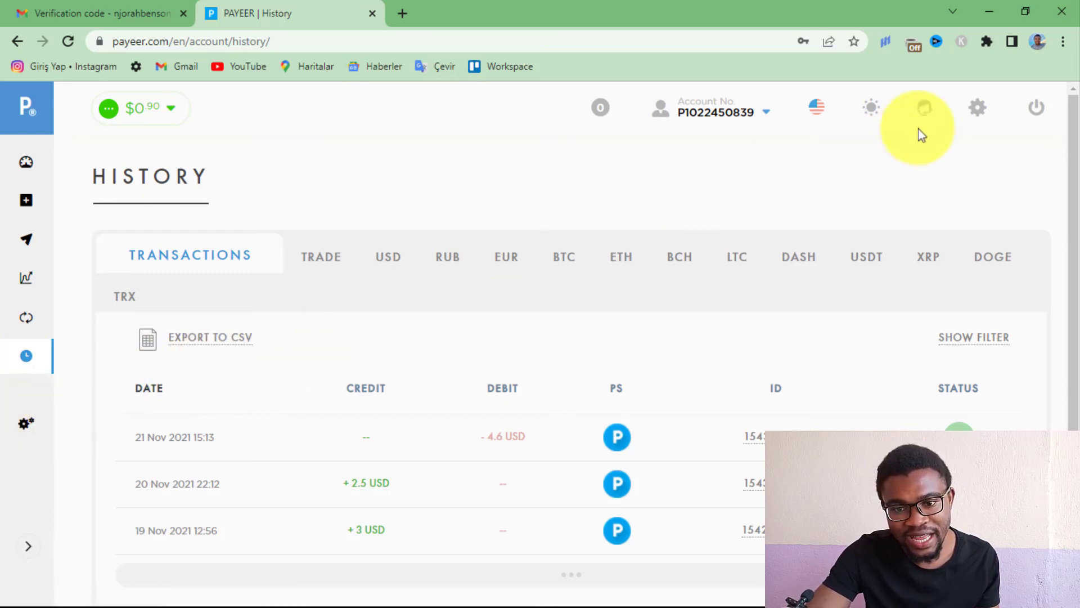
left_click(978, 112)
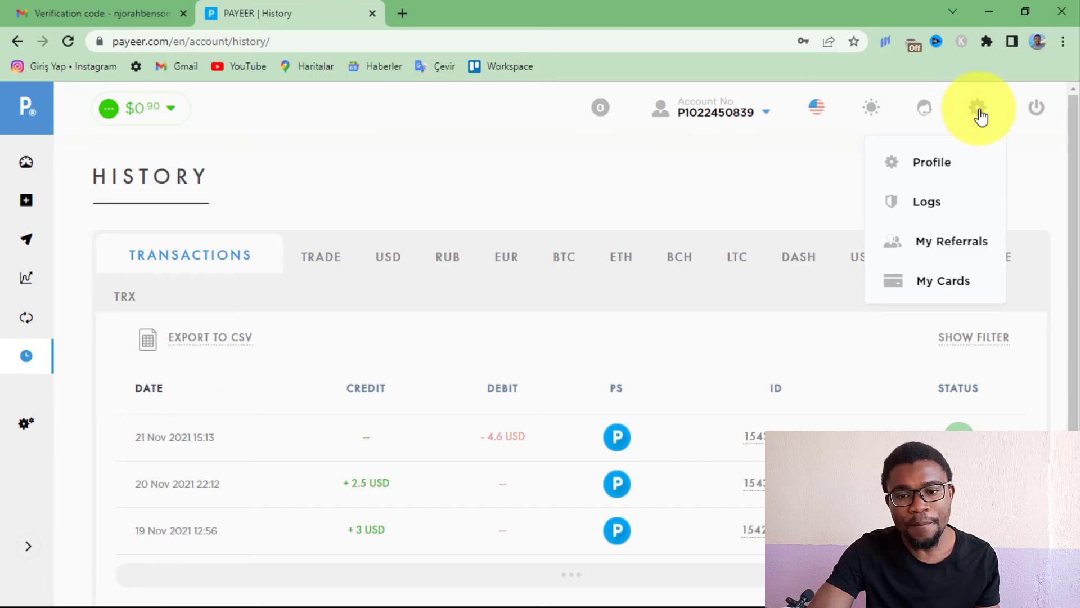